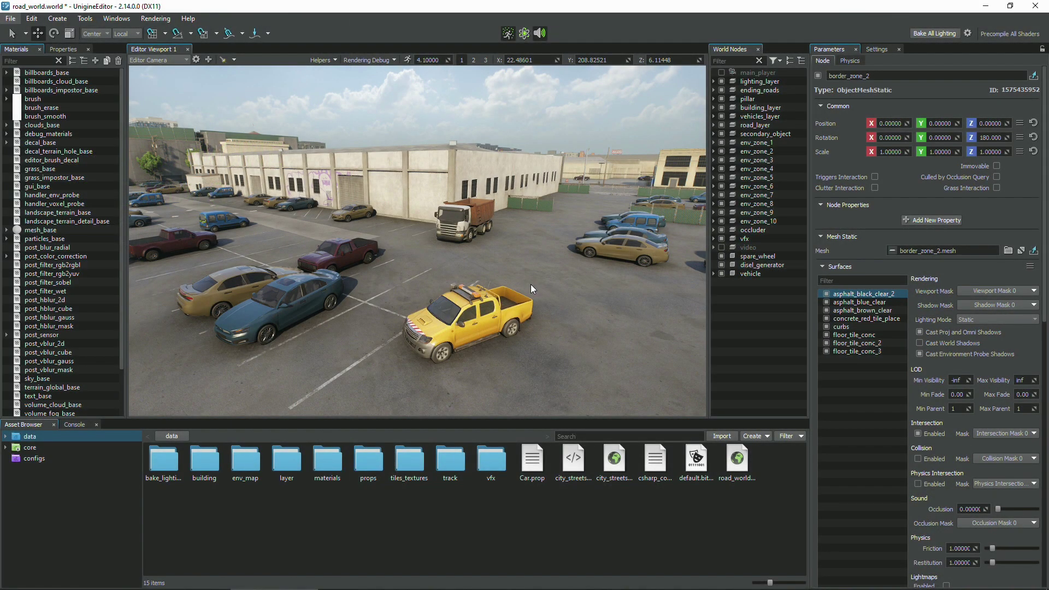
Convert the yellow pickup into the vehicle.node node reference and place four rotated copies of it among the parked cars.
left_click(494, 304)
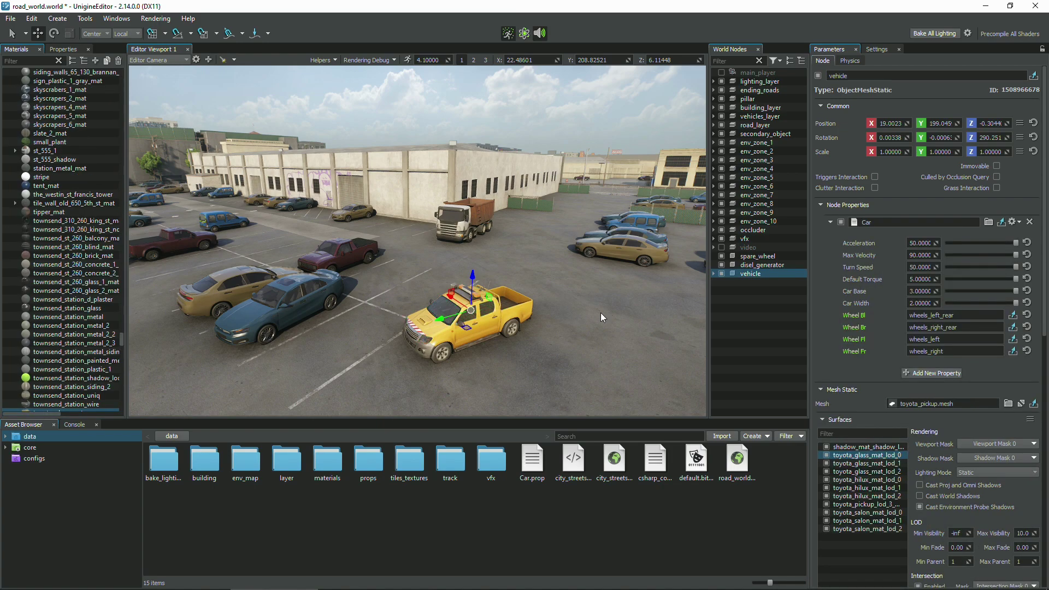
left_click(713, 275)
mouse_move(749, 274)
left_mouse_down()
mouse_move(781, 463)
mouse_move(574, 394)
mouse_move(470, 328)
mouse_move(213, 257)
mouse_move(225, 267)
mouse_move(335, 240)
mouse_move(363, 222)
mouse_move(350, 208)
mouse_move(358, 227)
mouse_move(565, 207)
mouse_move(574, 254)
mouse_move(607, 266)
left_mouse_up()
key("e")
key("w")
key("e")
key("w")
key("e")
key("w")
key("e")
mouse_move(629, 274)
left_mouse_down()
mouse_move(631, 284)
mouse_move(549, 280)
mouse_move(535, 240)
left_mouse_up()
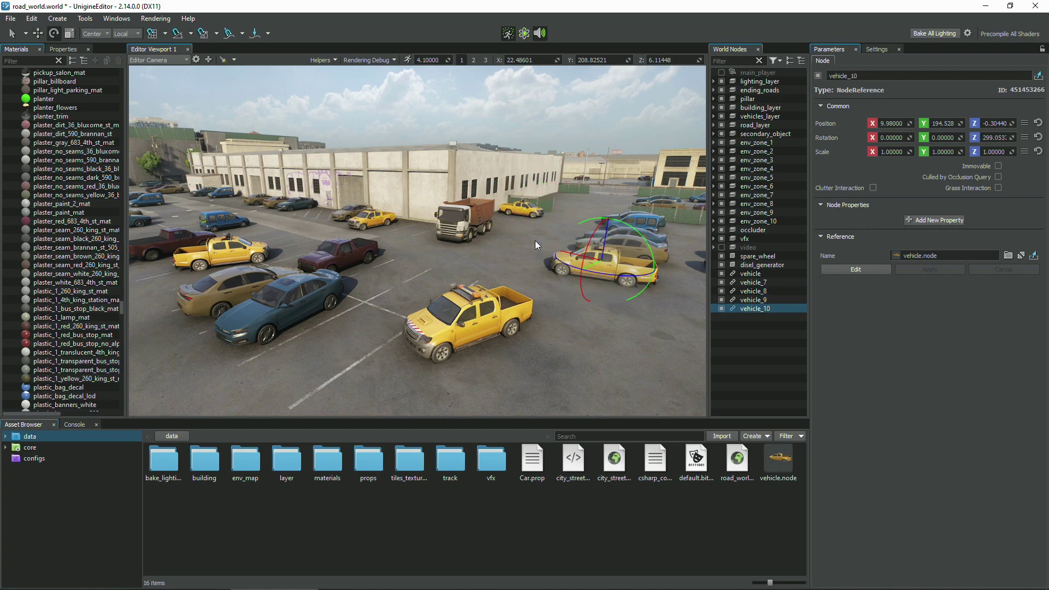
Edit the front pickup's node reference and set the albedo color of its toyota_hilux_mat_lod_0 surface material to red #ff5252.
left_click(503, 316)
key("w")
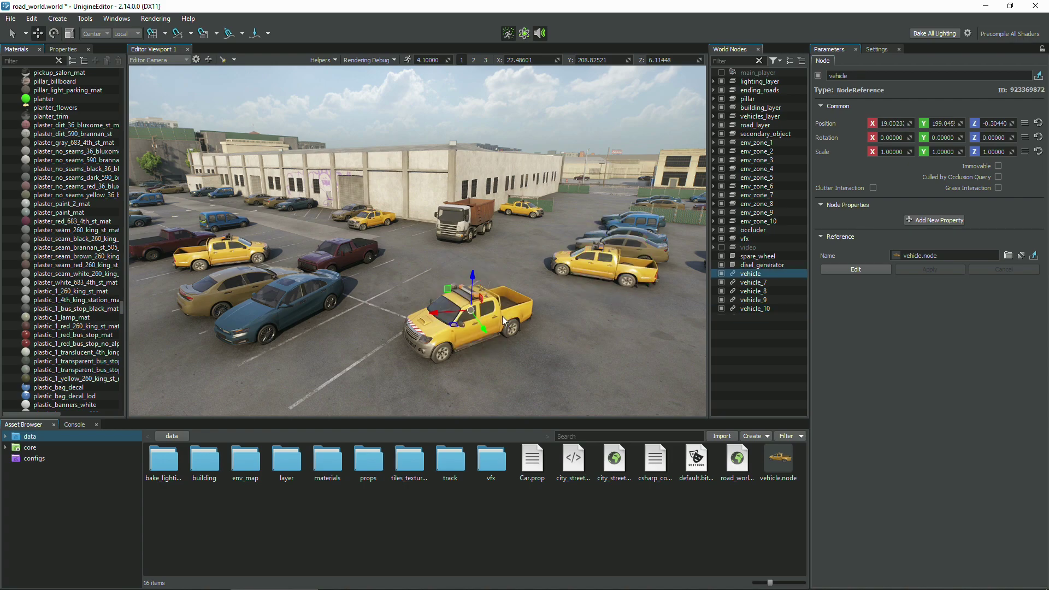
left_click(856, 270)
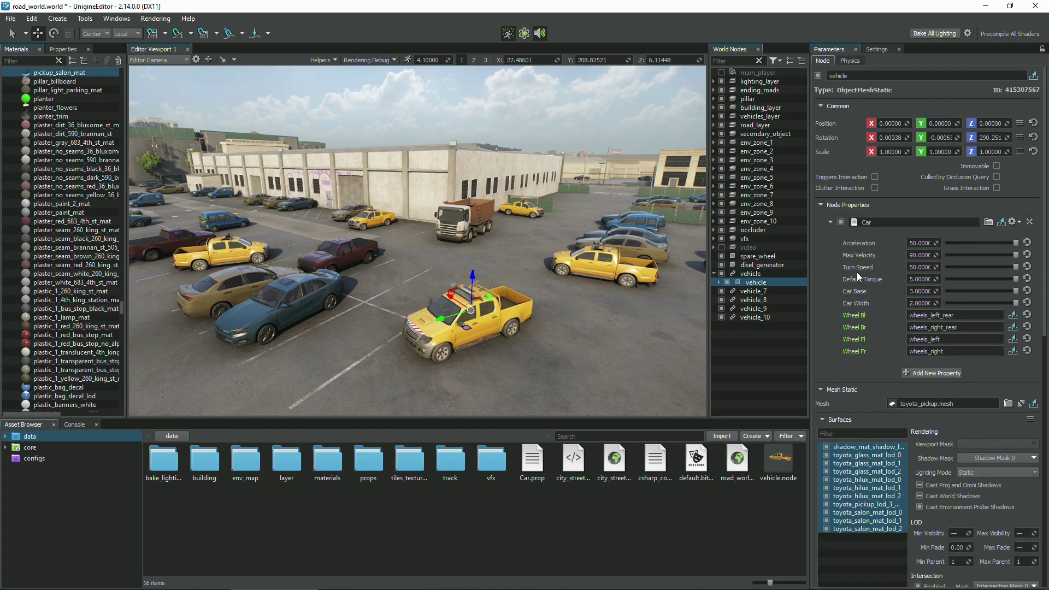
left_click(884, 480)
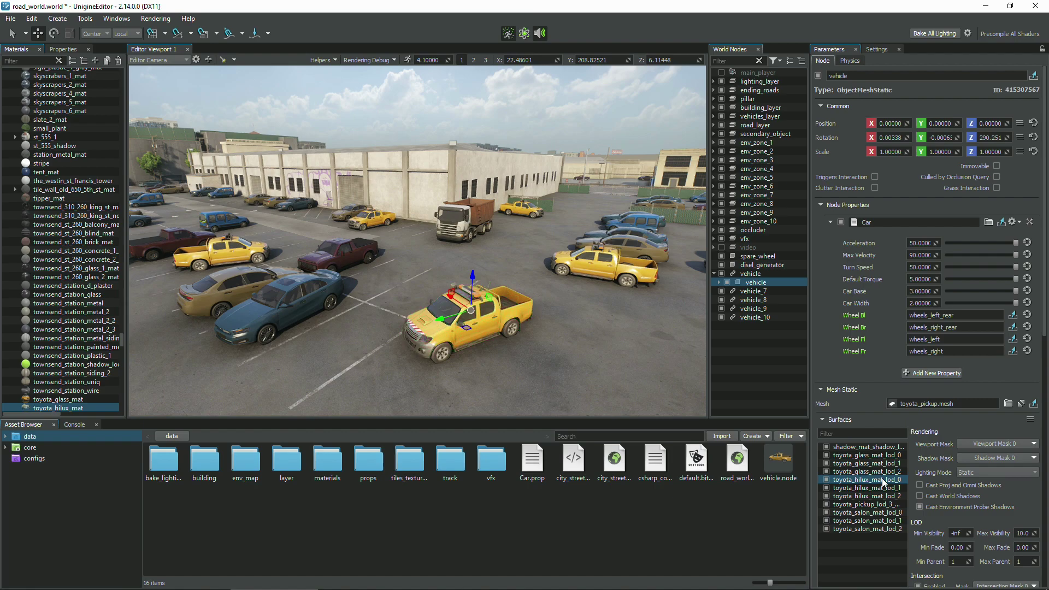
left_click_drag(1042, 324, 1045, 557)
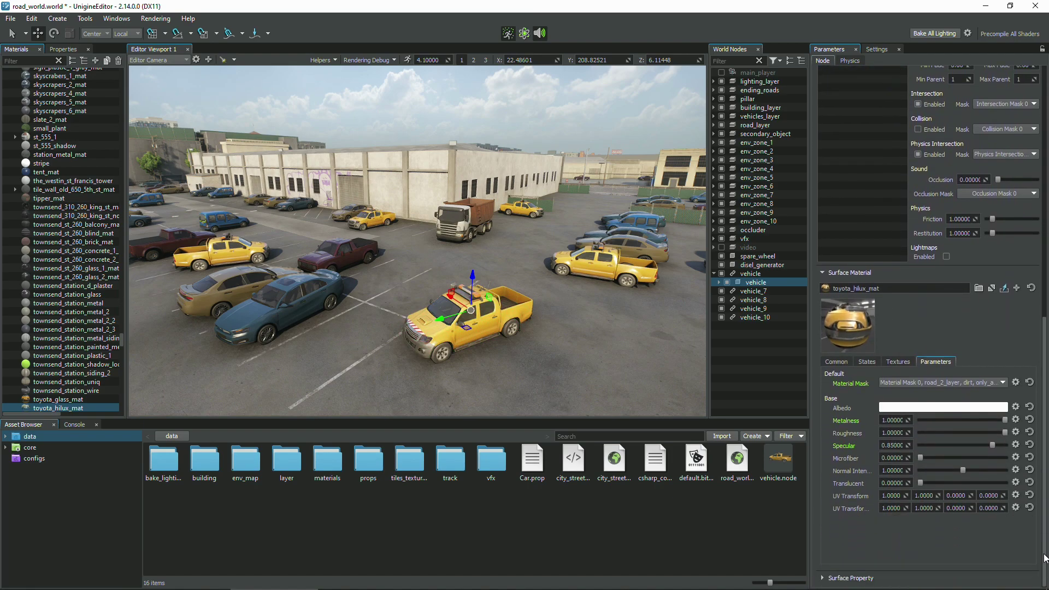
left_click(954, 408)
left_click_drag(544, 178, 978, 127)
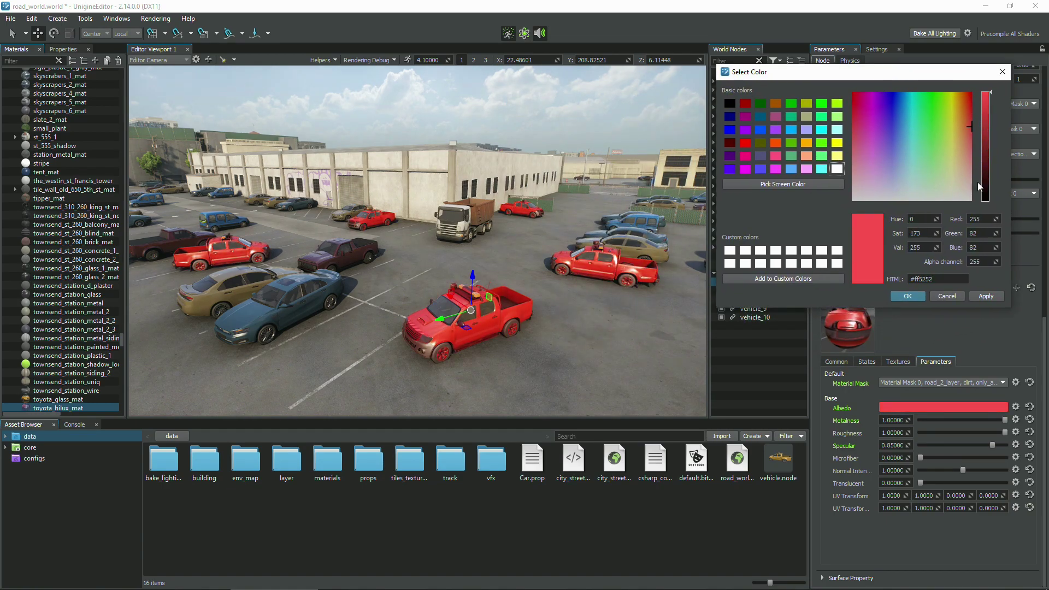
left_click(908, 296)
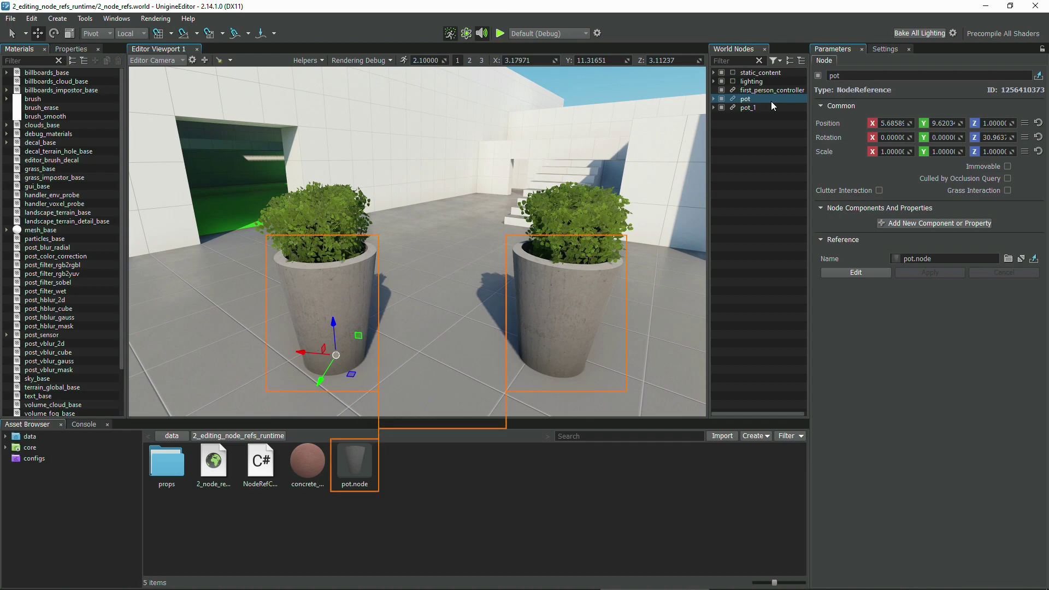
Edit the pot node reference, assign the concrete_paint material to its column_mat surface, and apply the change to pot.node.
left_click(874, 270)
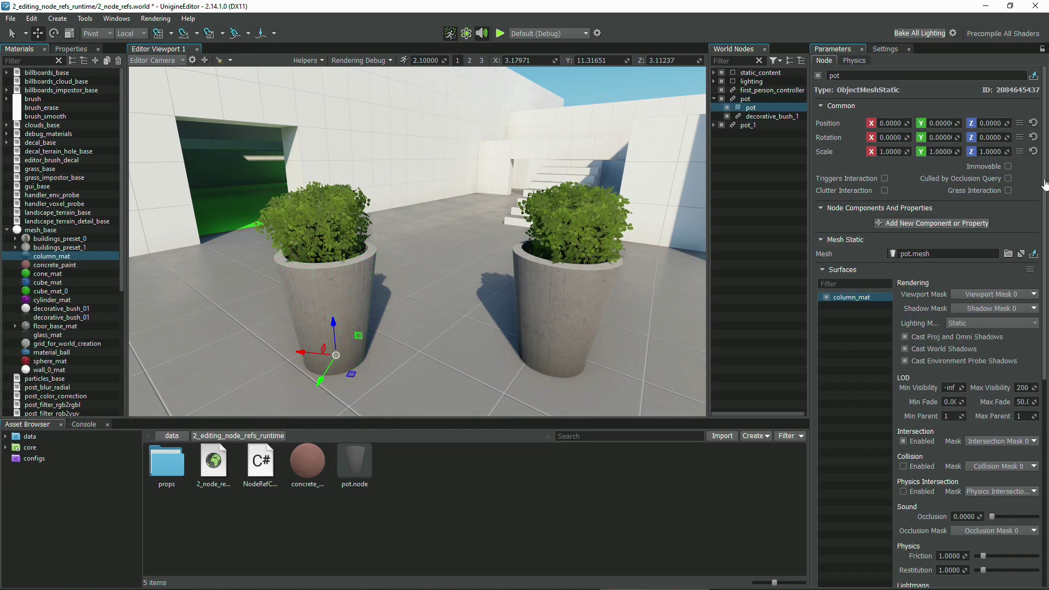
left_click_drag(1045, 184, 1038, 394)
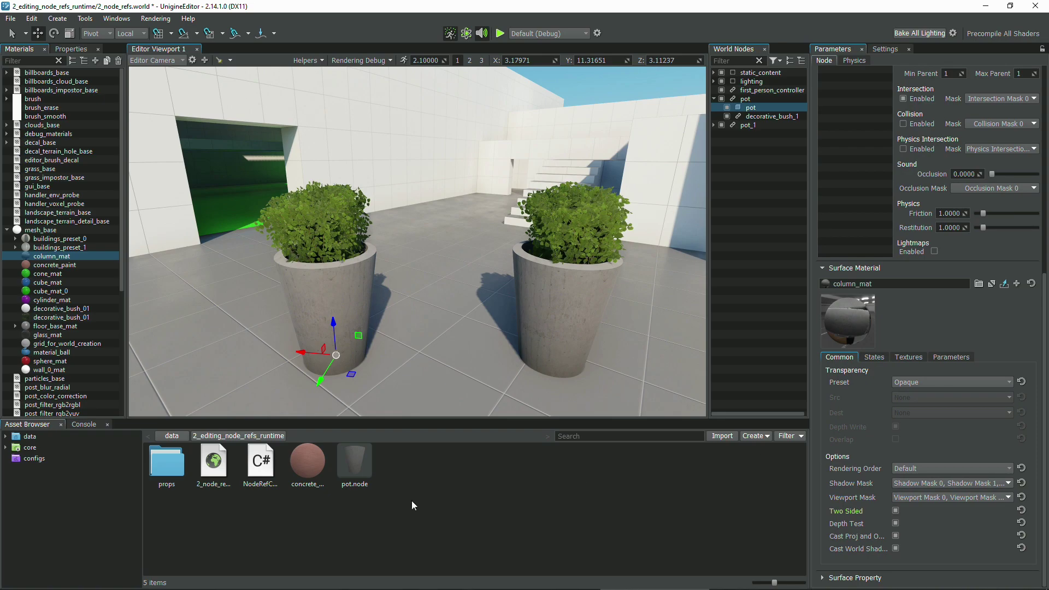
left_click_drag(308, 462, 894, 284)
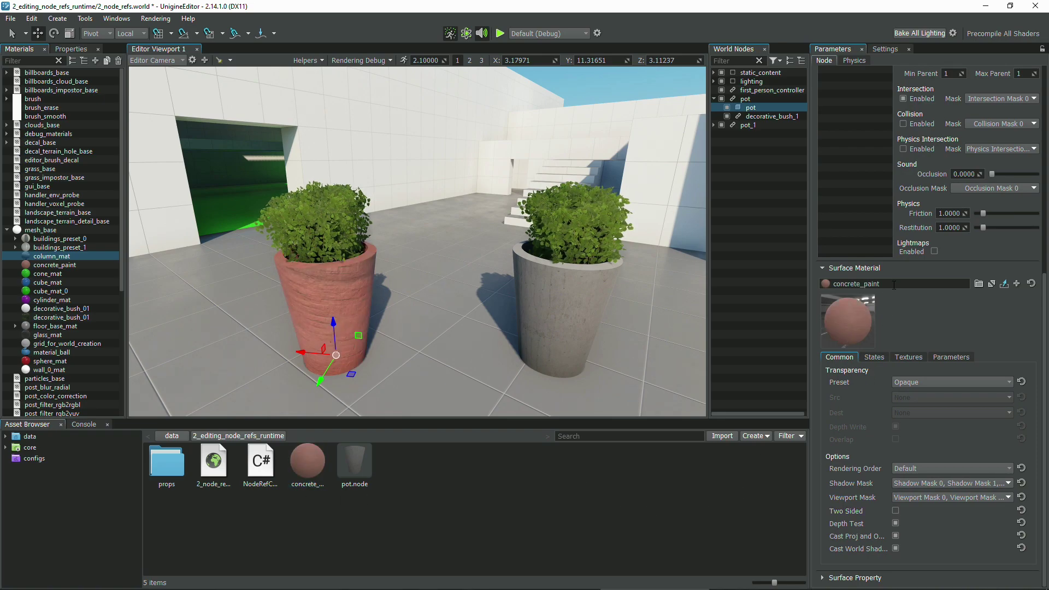
left_click(793, 99)
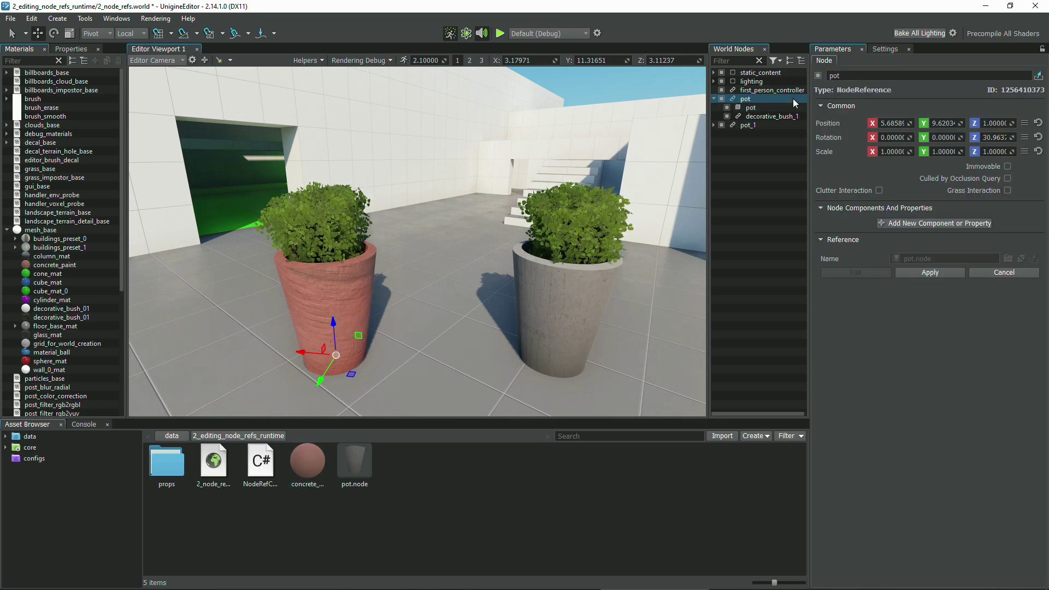
left_click(930, 272)
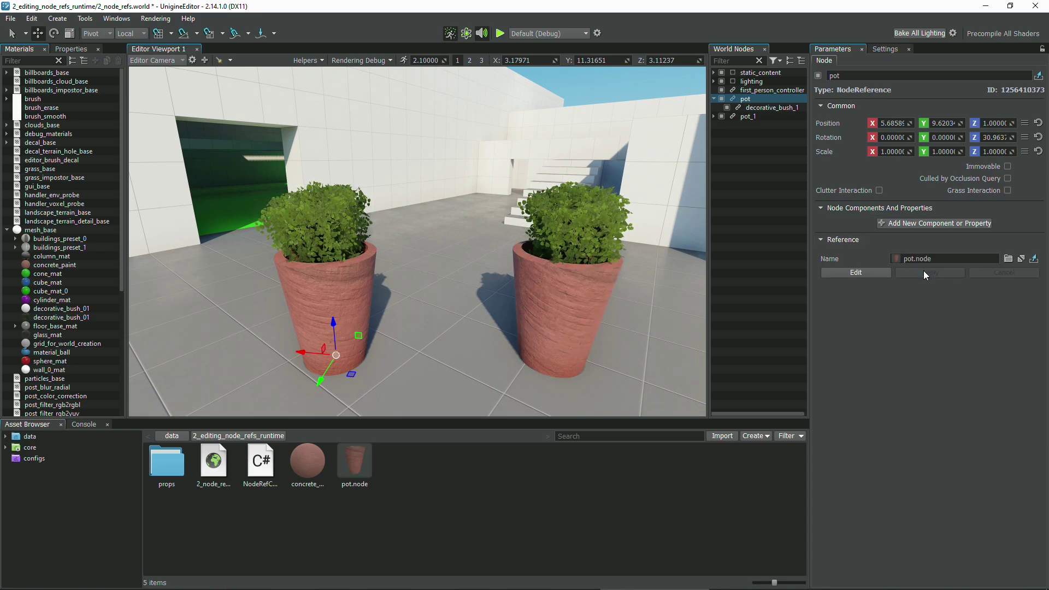
Open first_person_controller's NodeRefChanger.cs in Visual Studio Code, examine the nodeRef, key check and SetMaterial lines, and return to UnigineEditor.
left_click(551, 322)
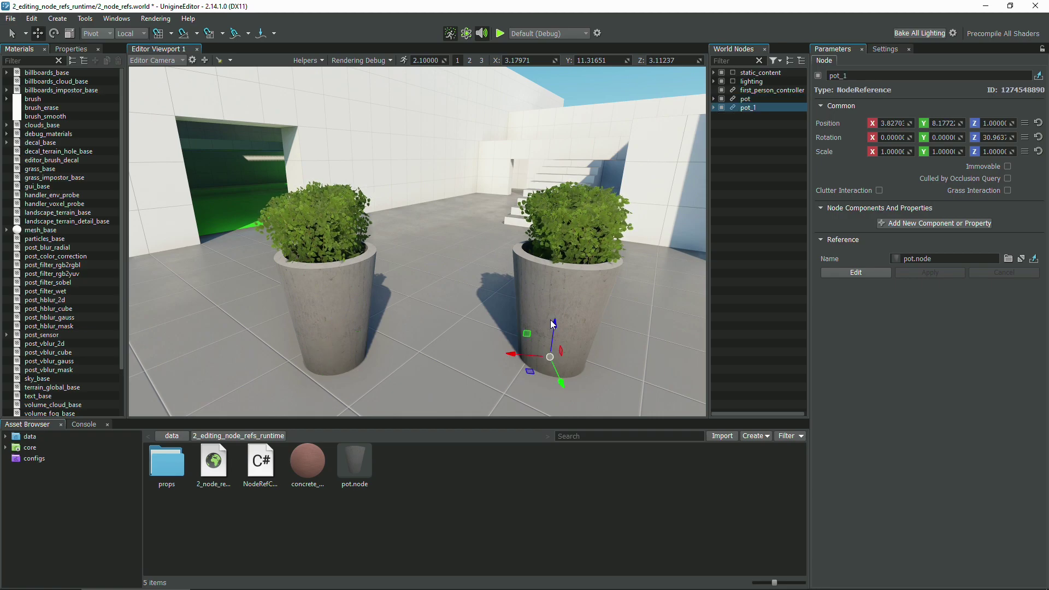
left_click(782, 91)
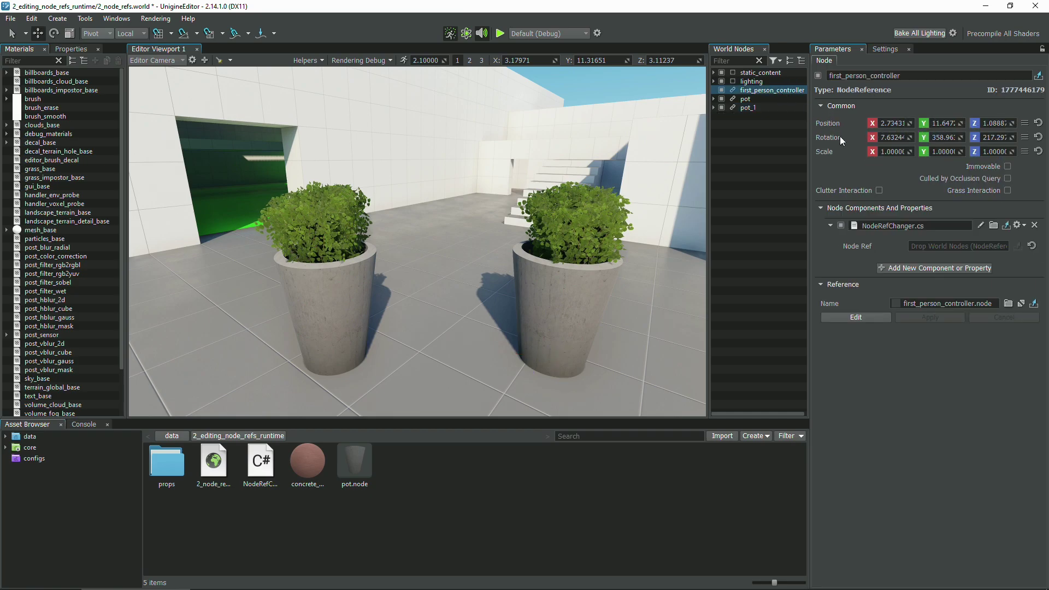
left_click(981, 225)
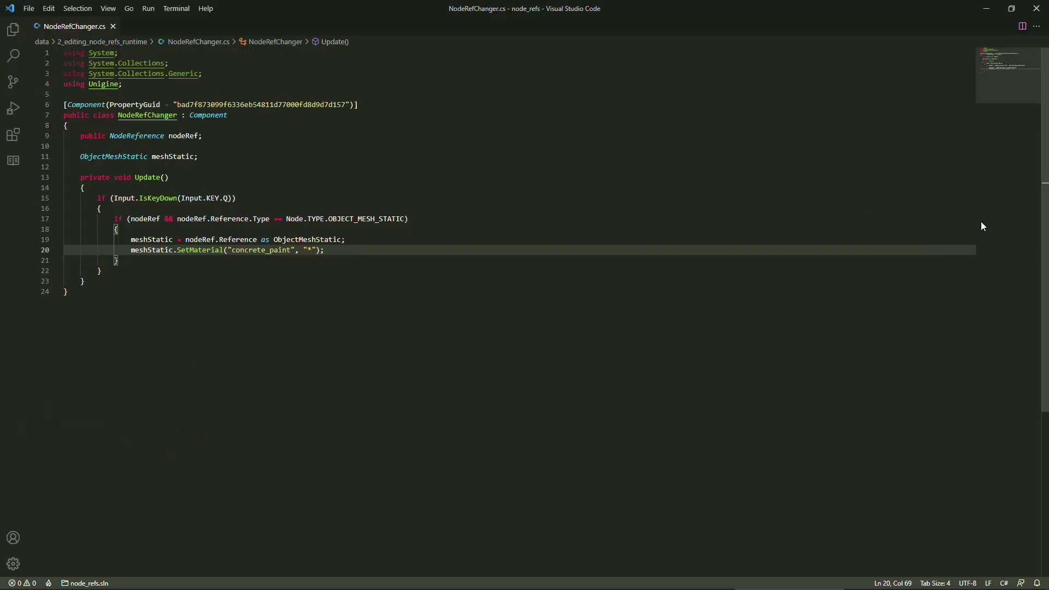
left_click(272, 137)
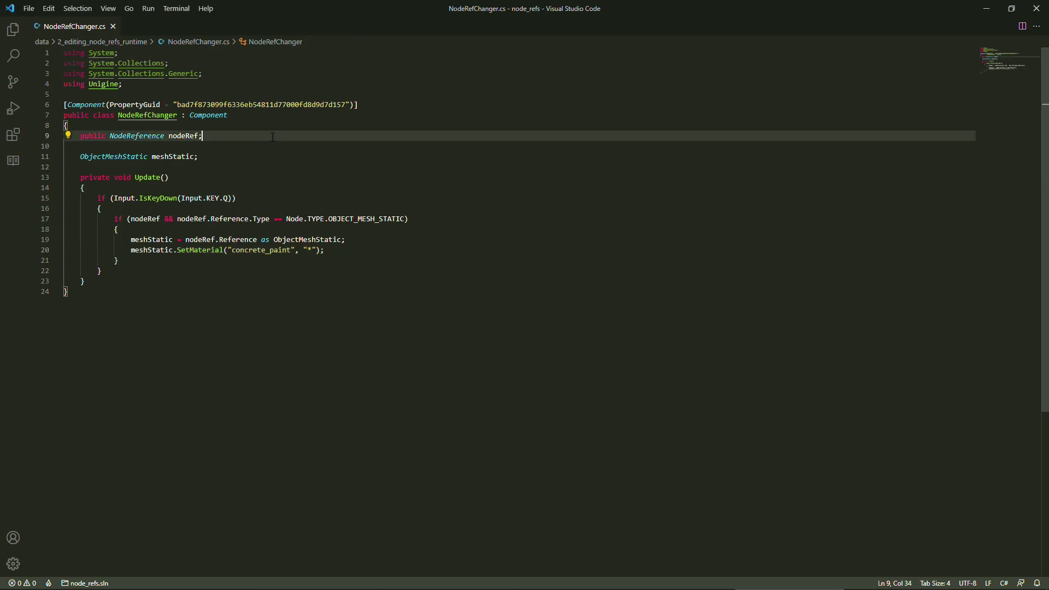
left_click(272, 199)
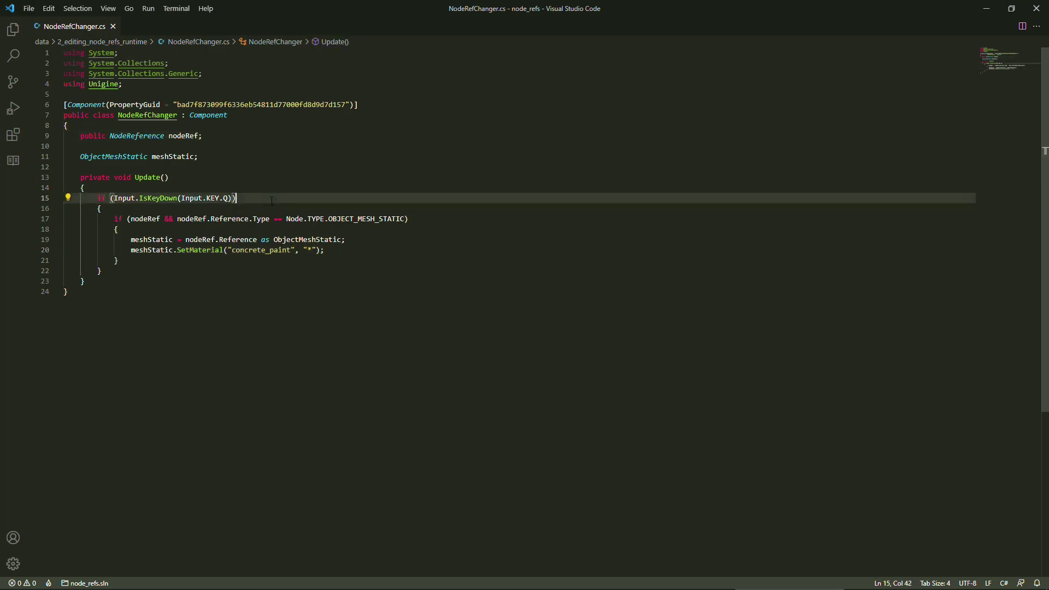
left_click(337, 254)
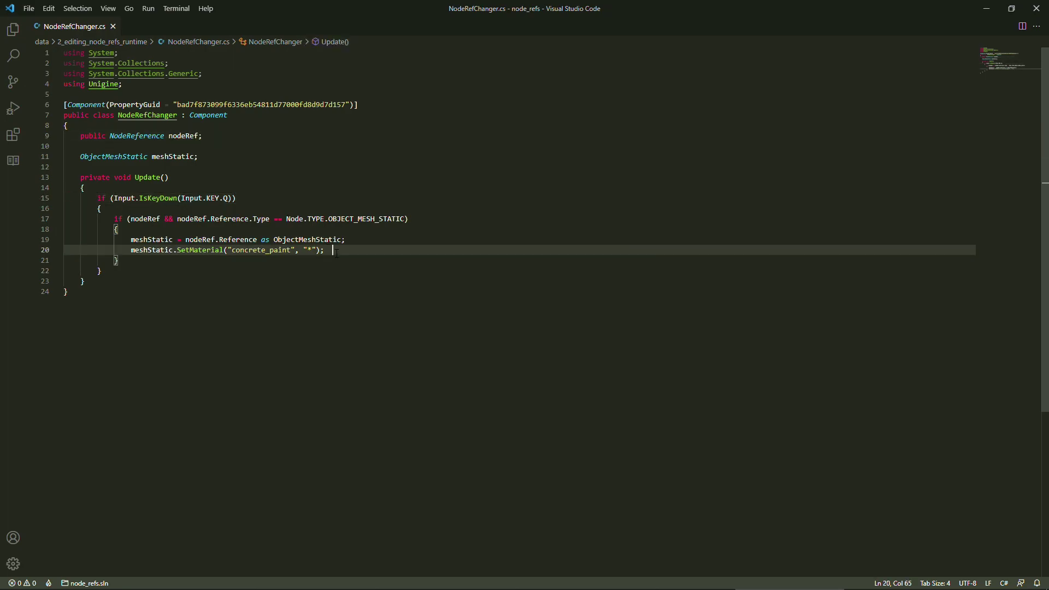
left_click(986, 9)
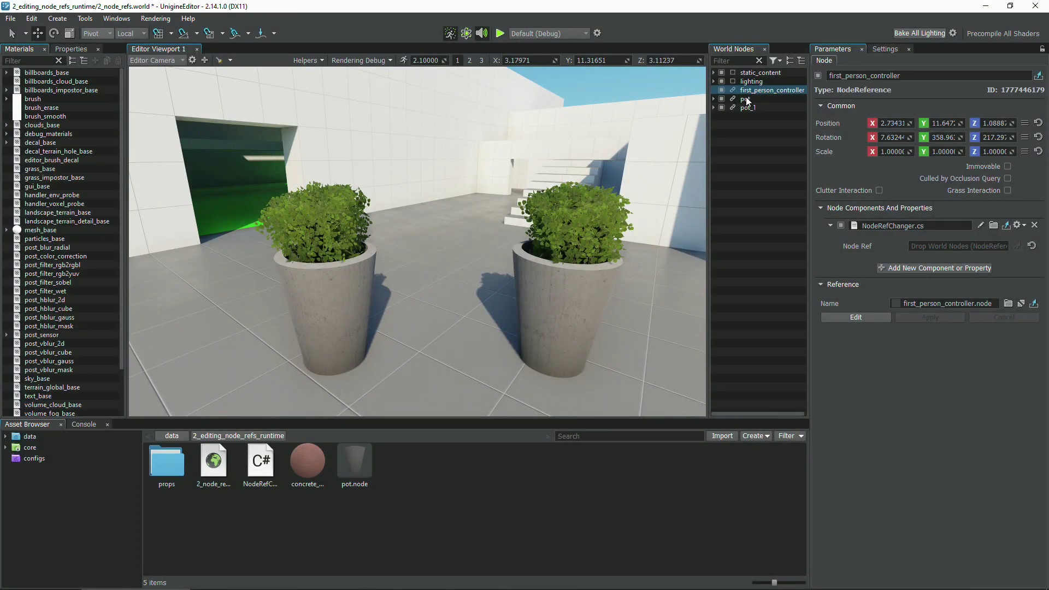
Assign the pot node to the Node Ref parameter of NodeRefChanger.cs, run the application, and trigger the material change.
left_click_drag(747, 100, 933, 249)
left_click(500, 33)
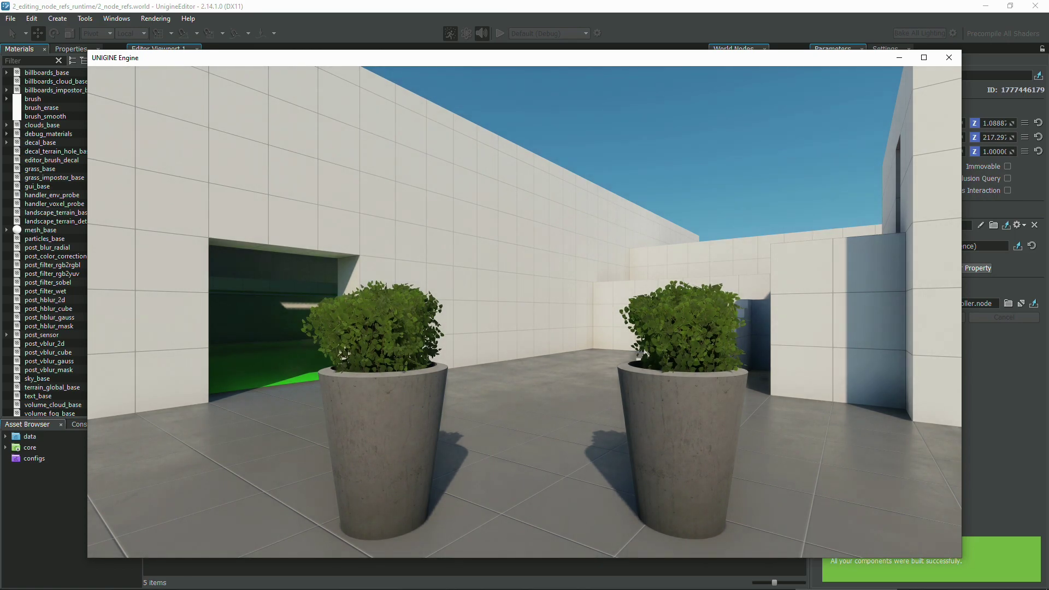
key("q")
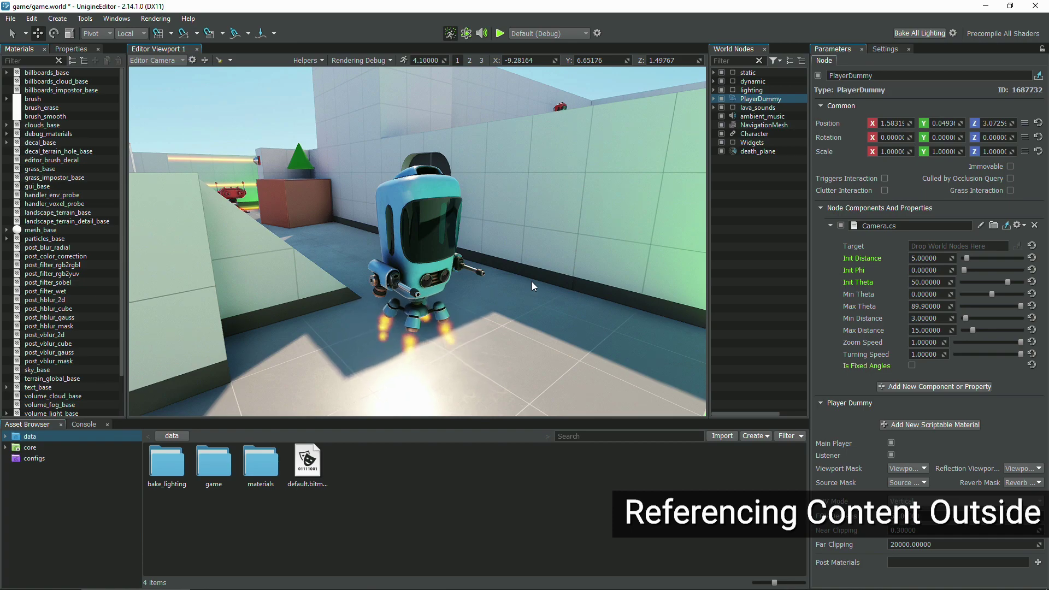
Try to set the body node inside the Character node reference as PlayerDummy's Camera.cs target, and test it by running the game.
left_click(483, 270)
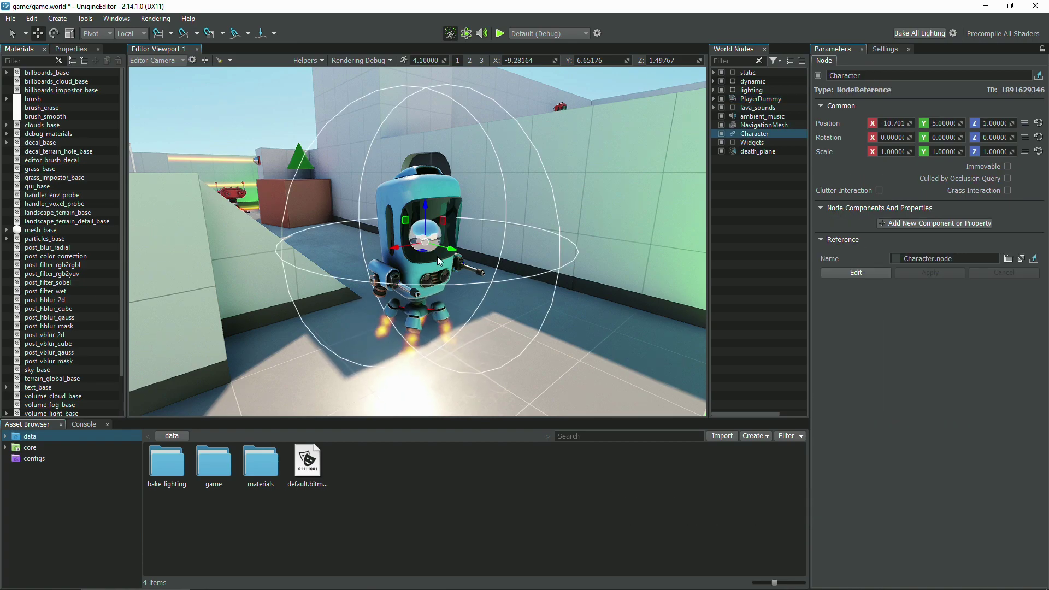
left_click(841, 273)
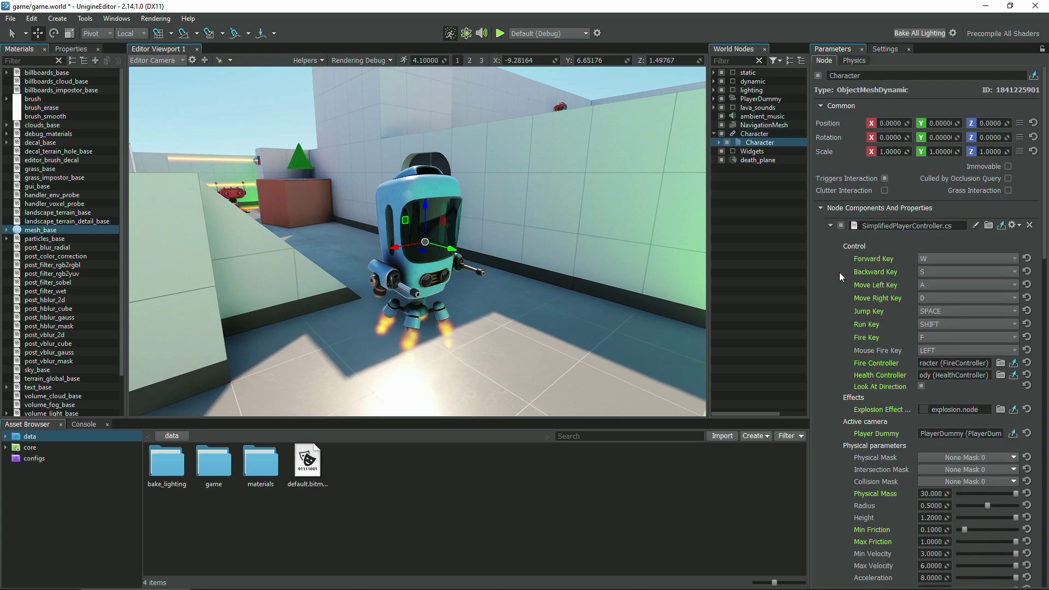
left_click(720, 142)
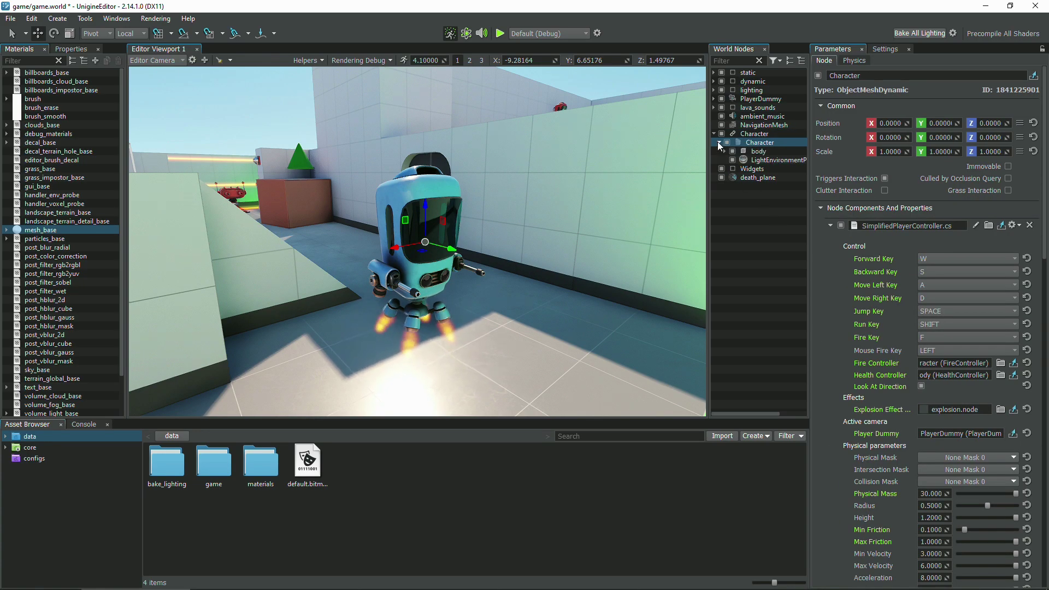
left_click(758, 152)
left_click(772, 99)
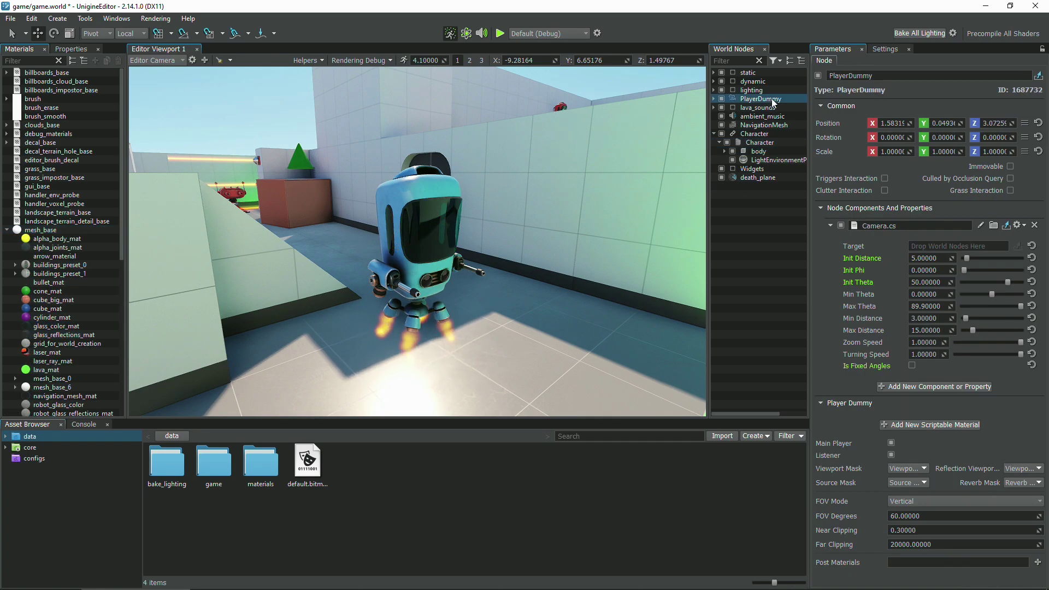
left_click(737, 153)
left_click_drag(739, 158, 927, 249)
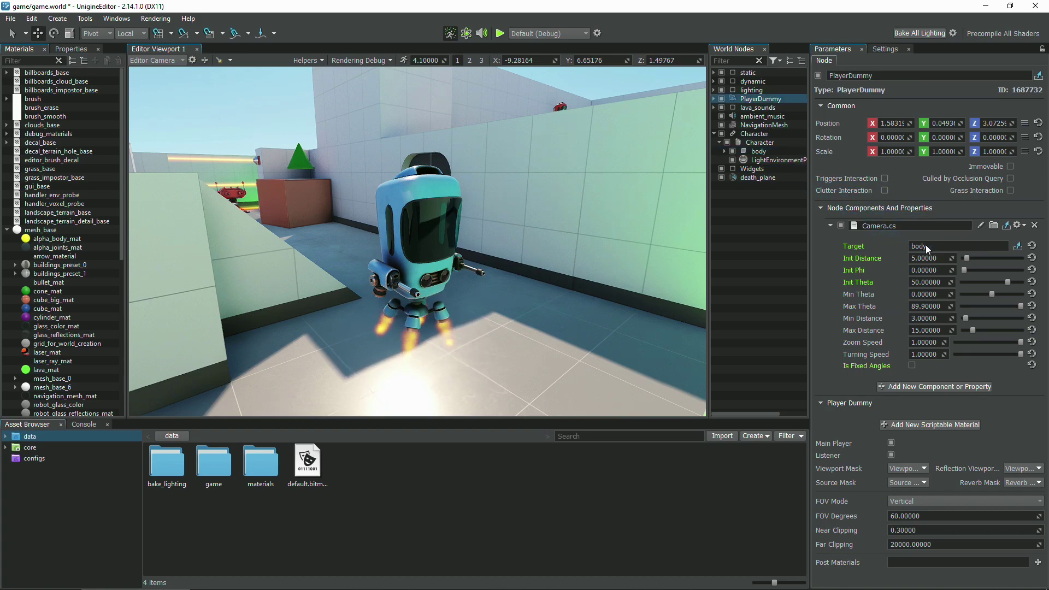
left_click(501, 33)
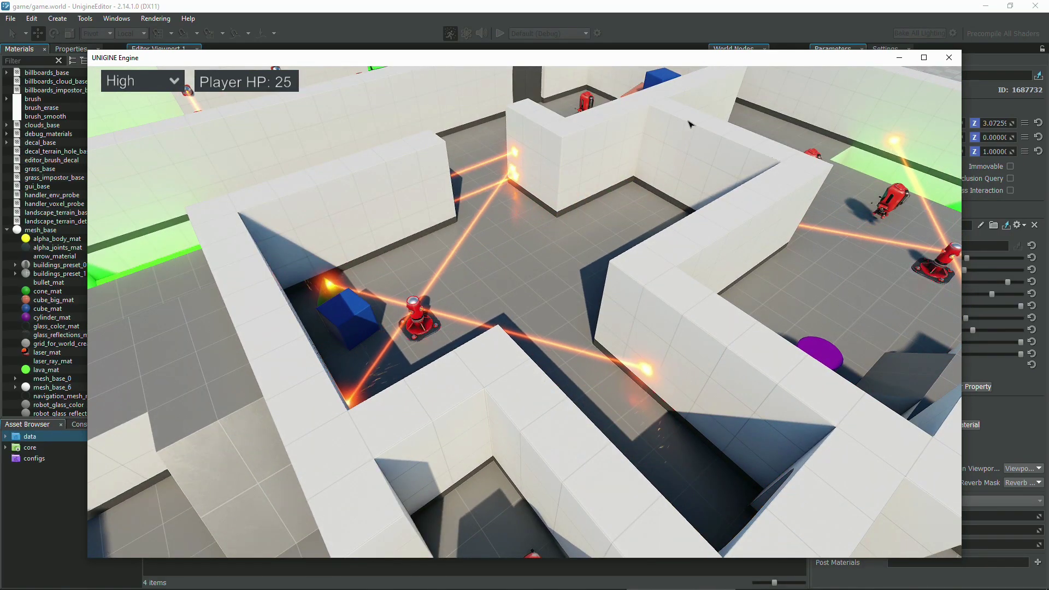
left_click(949, 58)
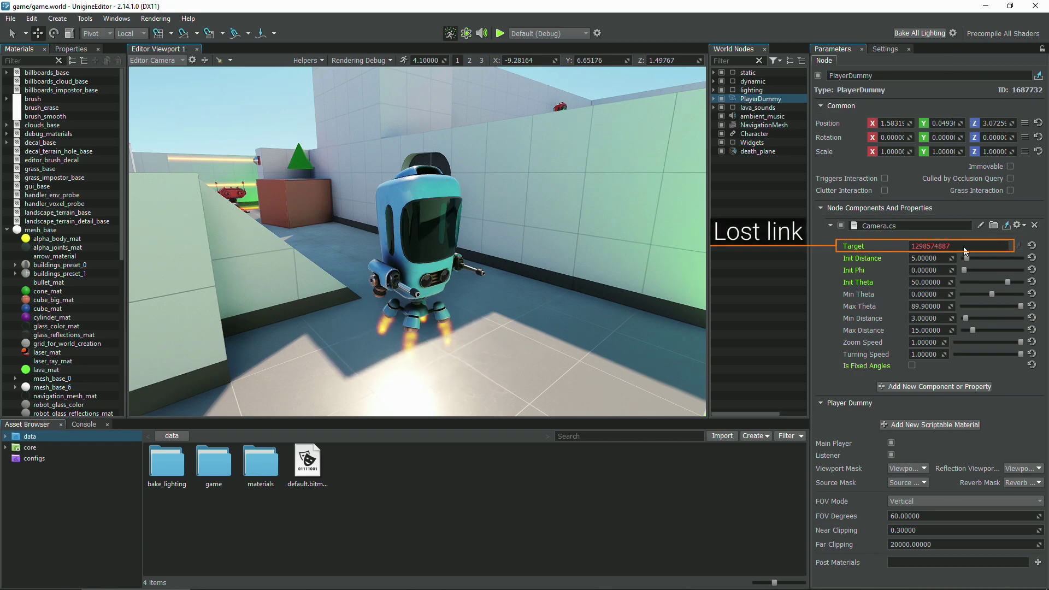
Unpack the Character node reference to node content.
left_click(787, 135)
right_click(786, 135)
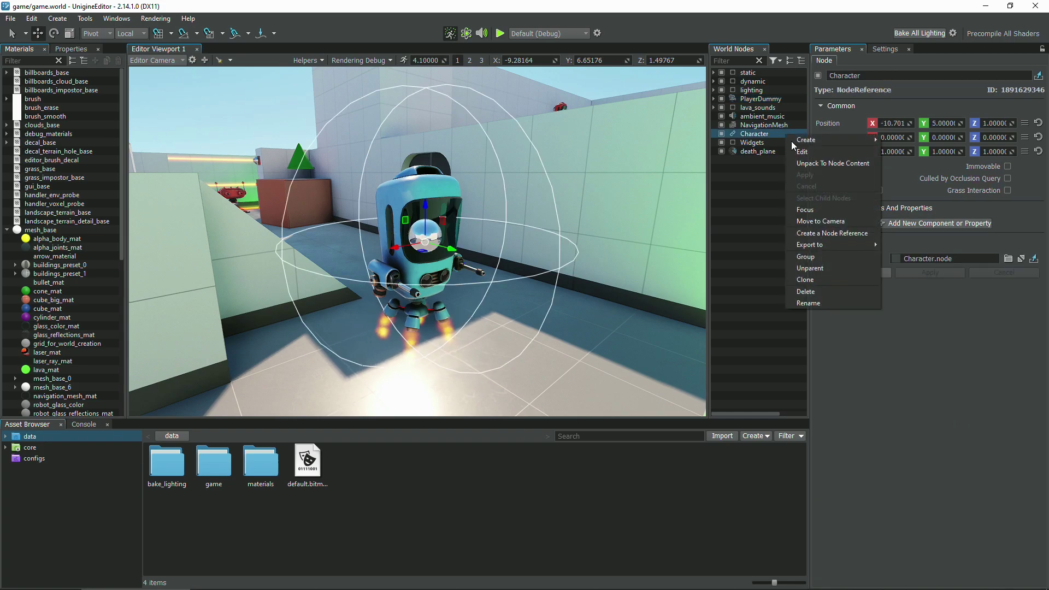
left_click(834, 164)
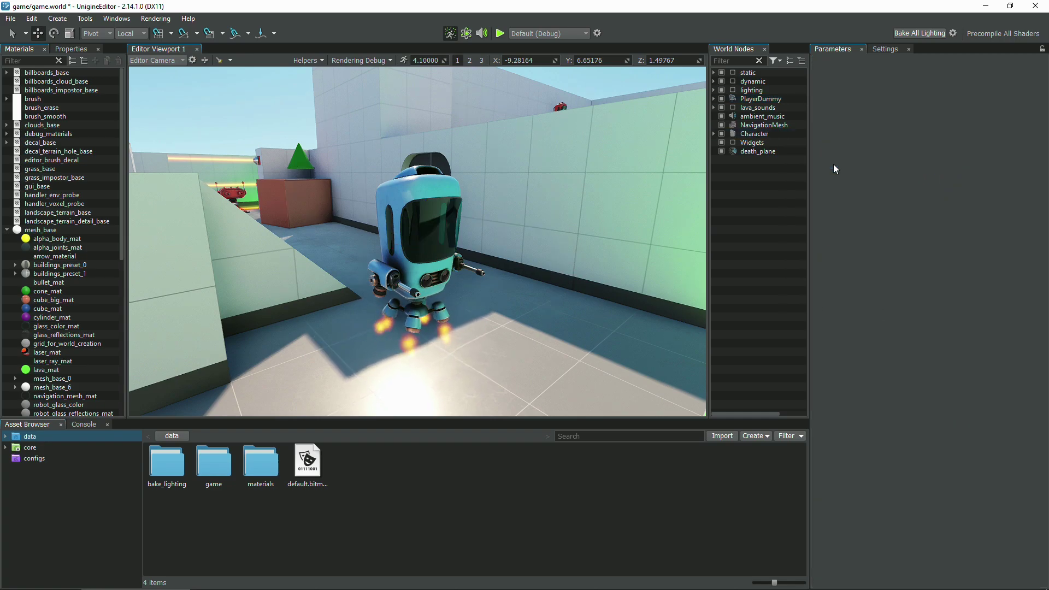
Set the unpacked Character's body node as the target of PlayerDummy's Camera.cs component.
left_click(714, 134)
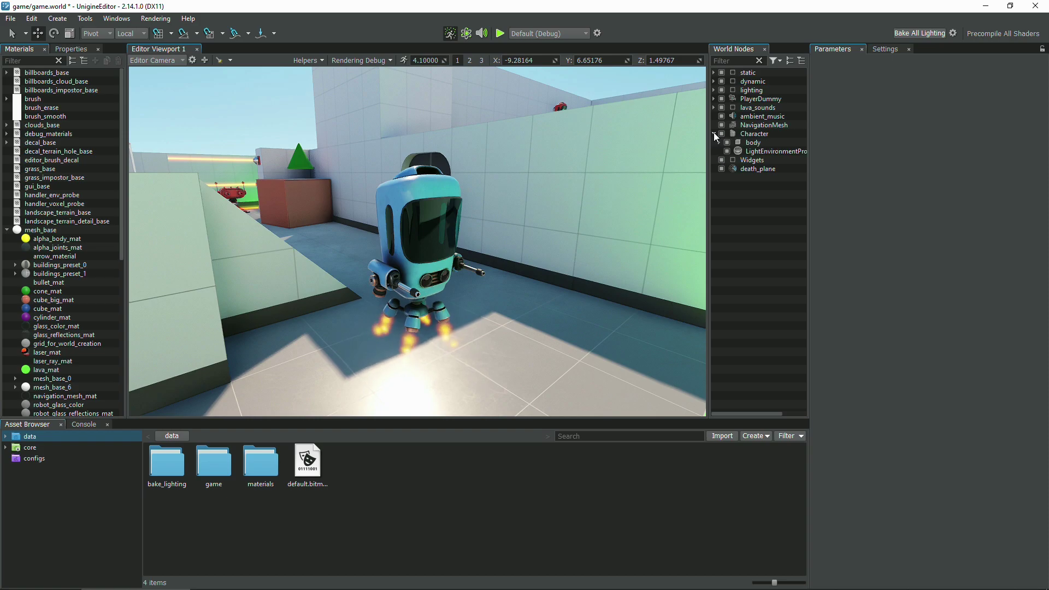
left_click(753, 143)
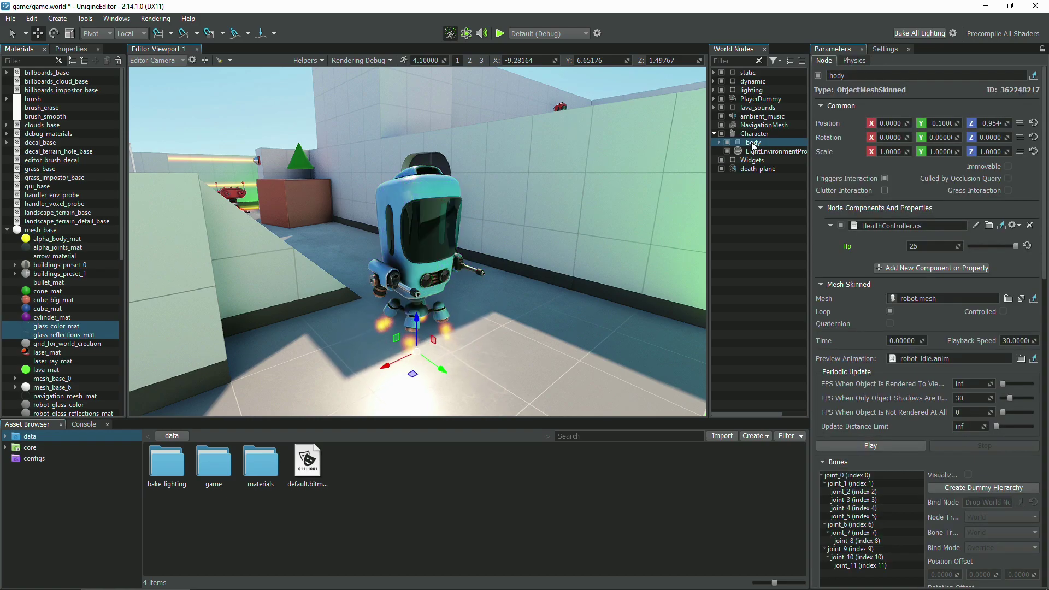
left_click(774, 101)
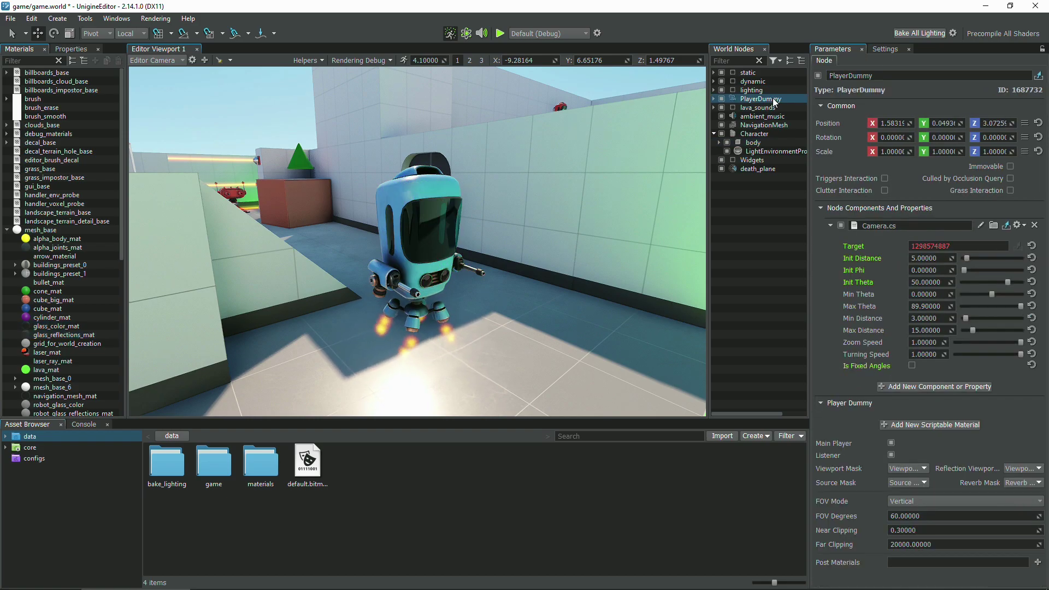
left_click_drag(754, 143, 931, 244)
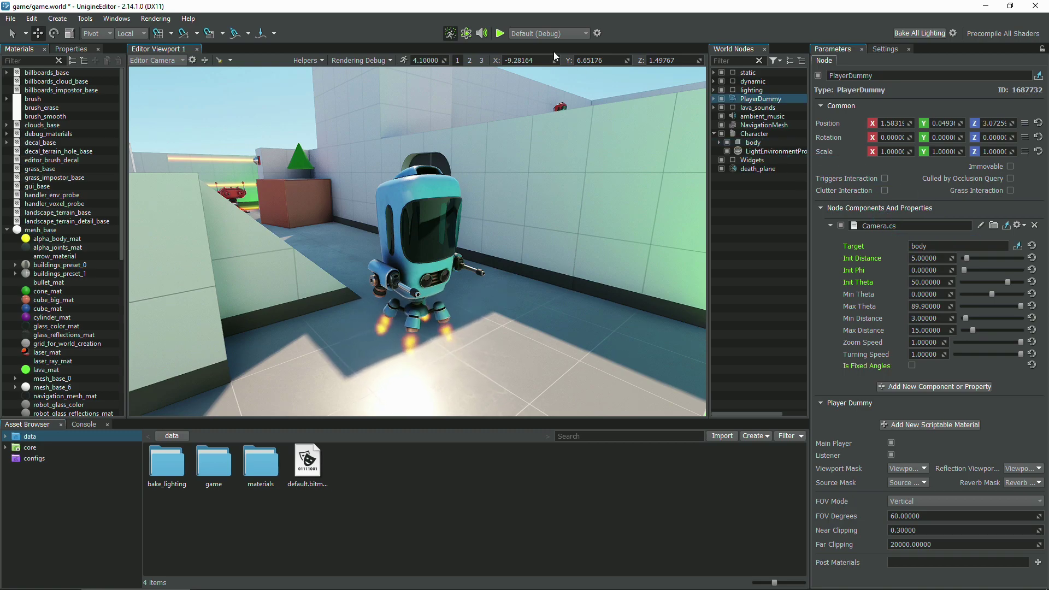
Run the game to test the camera with the unpacked Character's body node as its target.
left_click(502, 33)
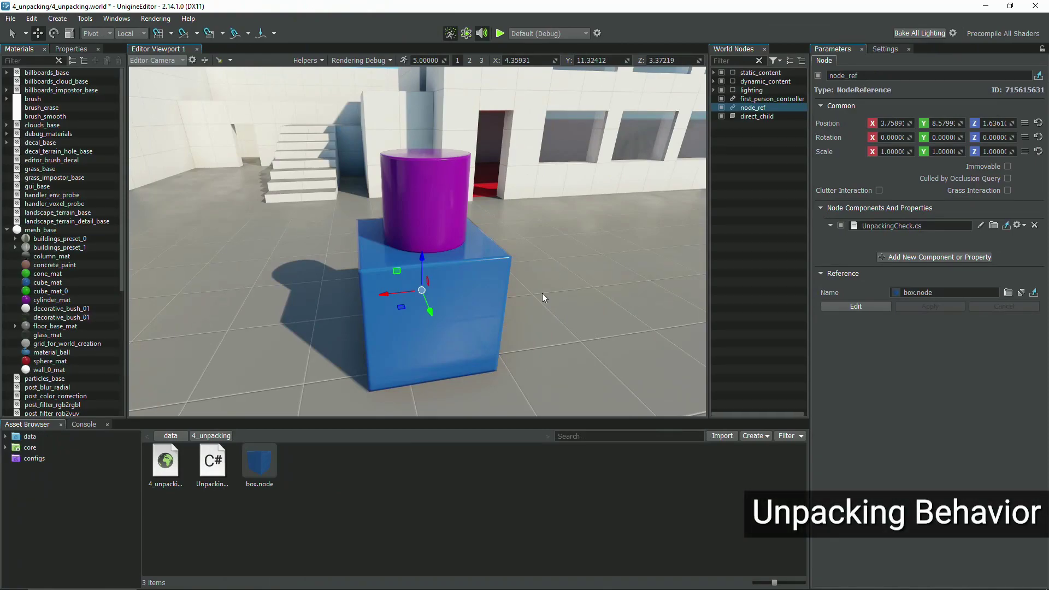
Locate node_ref's box.node asset, open the reference for editing to inspect its internal root node, and cancel the editing.
left_click(1034, 293)
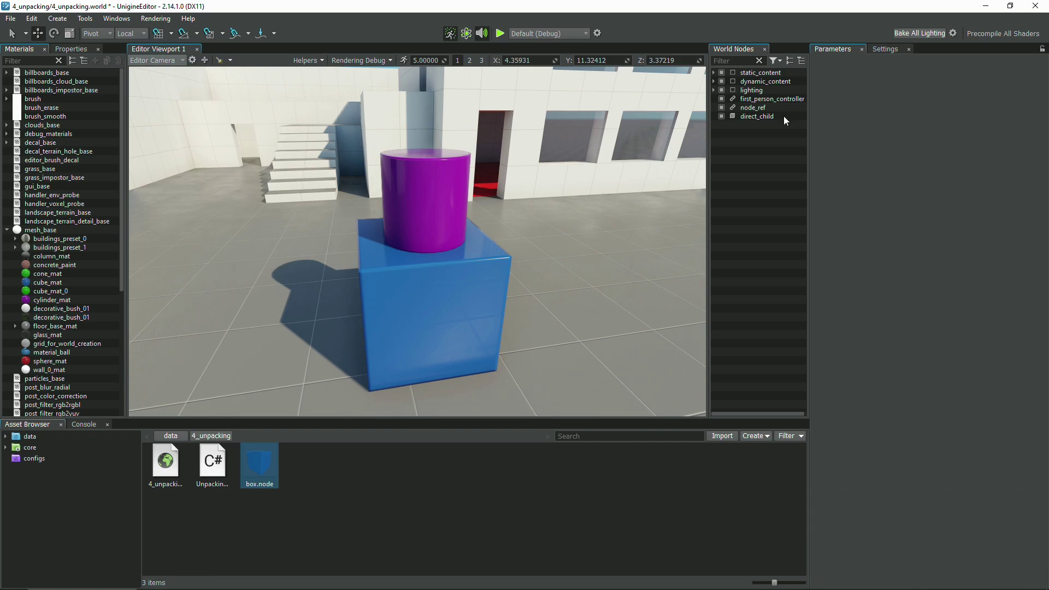
left_click(754, 108)
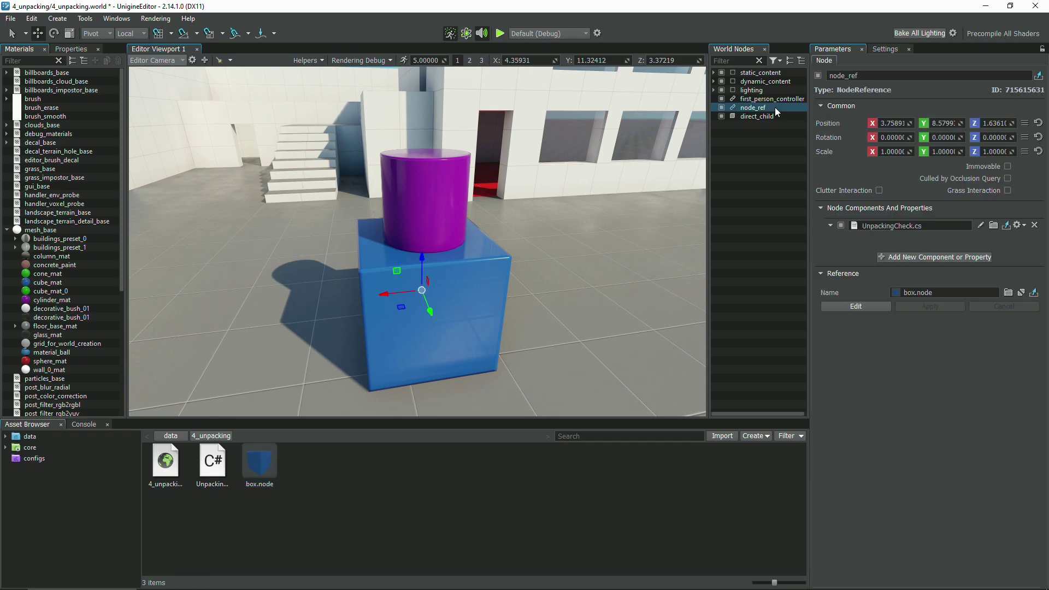
left_click(861, 306)
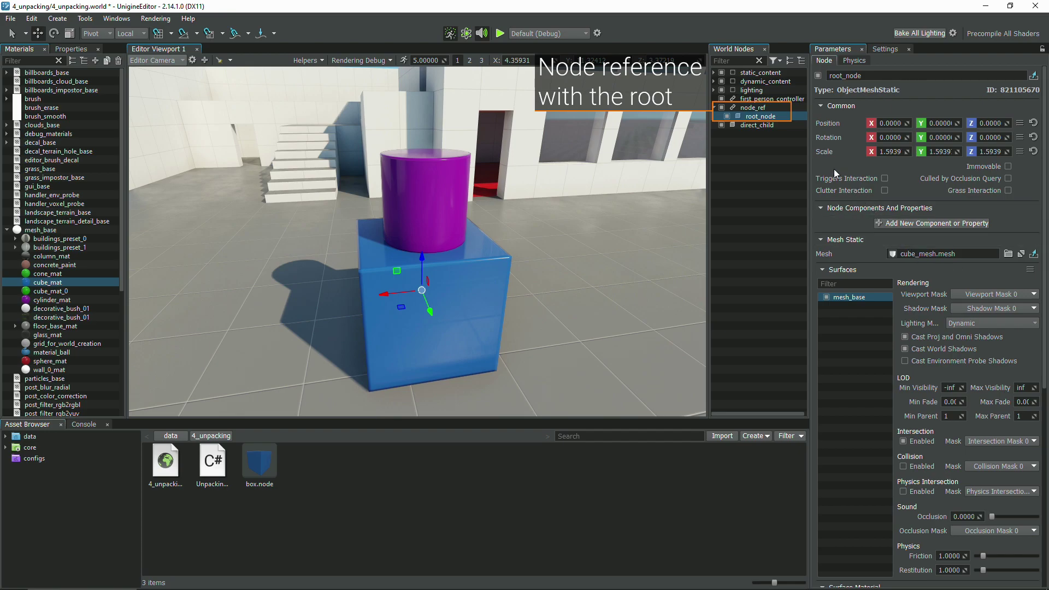
left_click(782, 112)
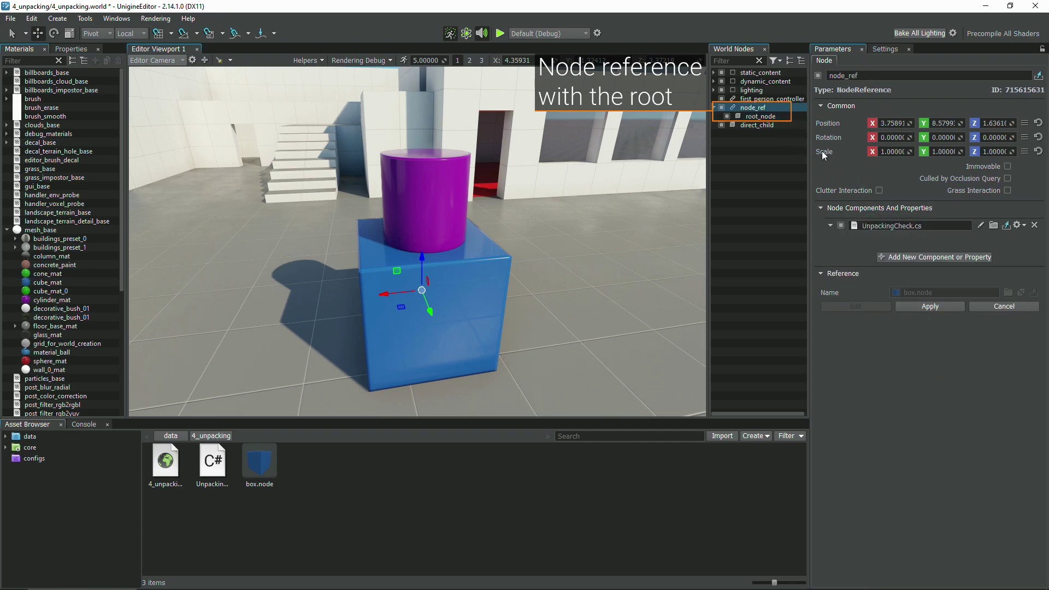
left_click(990, 305)
Make the purple direct_child cylinder a child of node_ref in the world hierarchy.
left_click(773, 117)
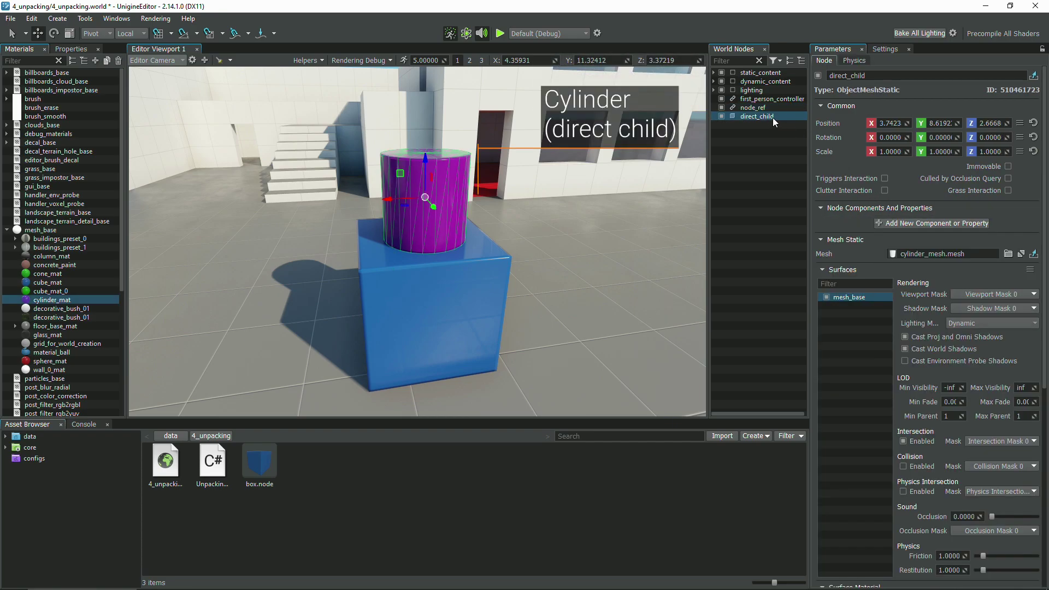
left_click_drag(751, 120, 761, 111)
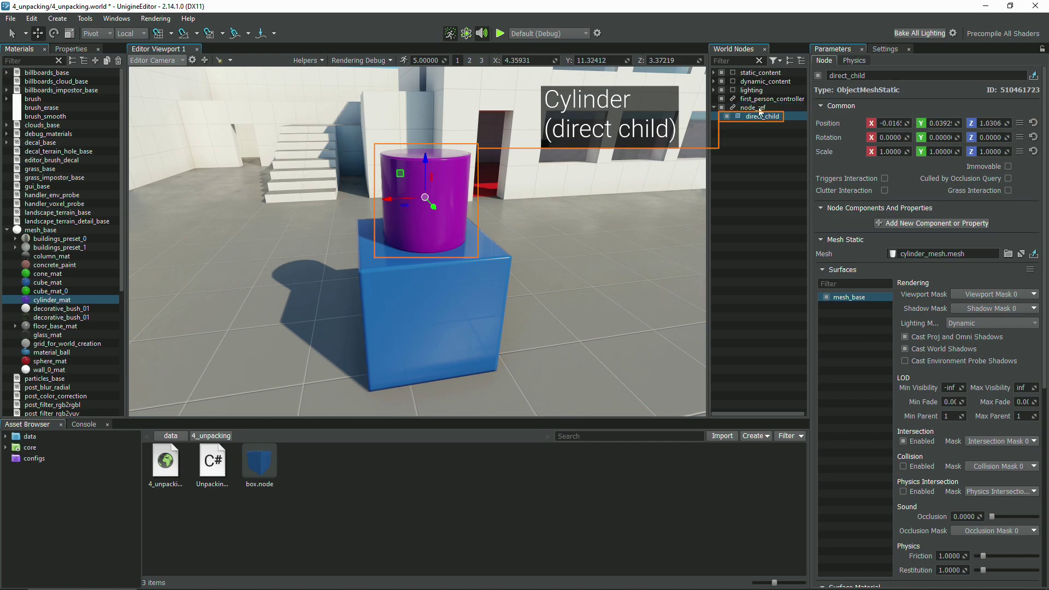
Review the code of node_ref's UnpackingCheck.cs component in Visual Studio Code, return to UnigineEditor, and run the application.
left_click(760, 111)
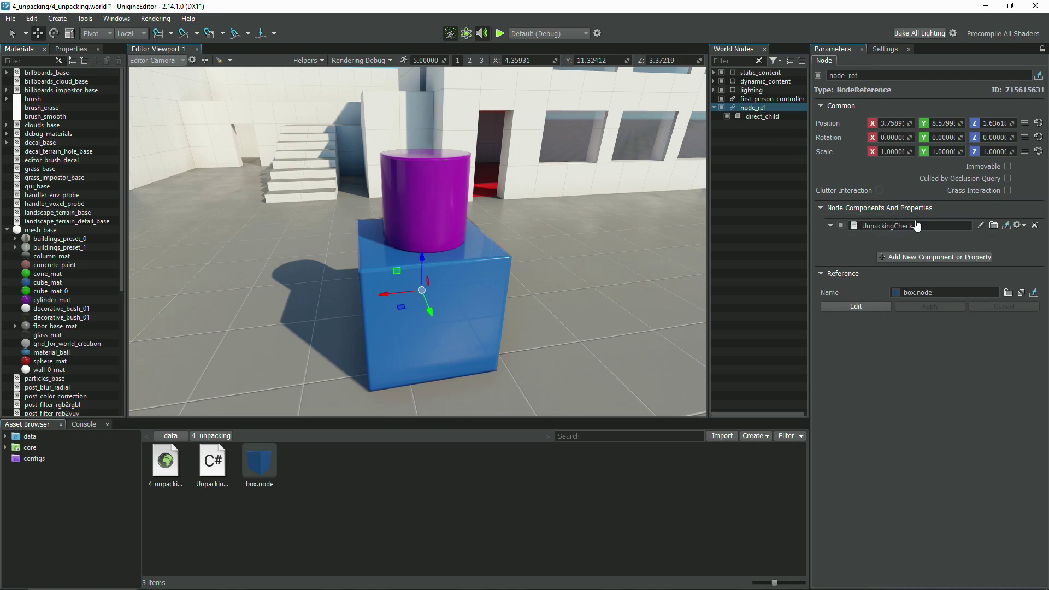
left_click(979, 225)
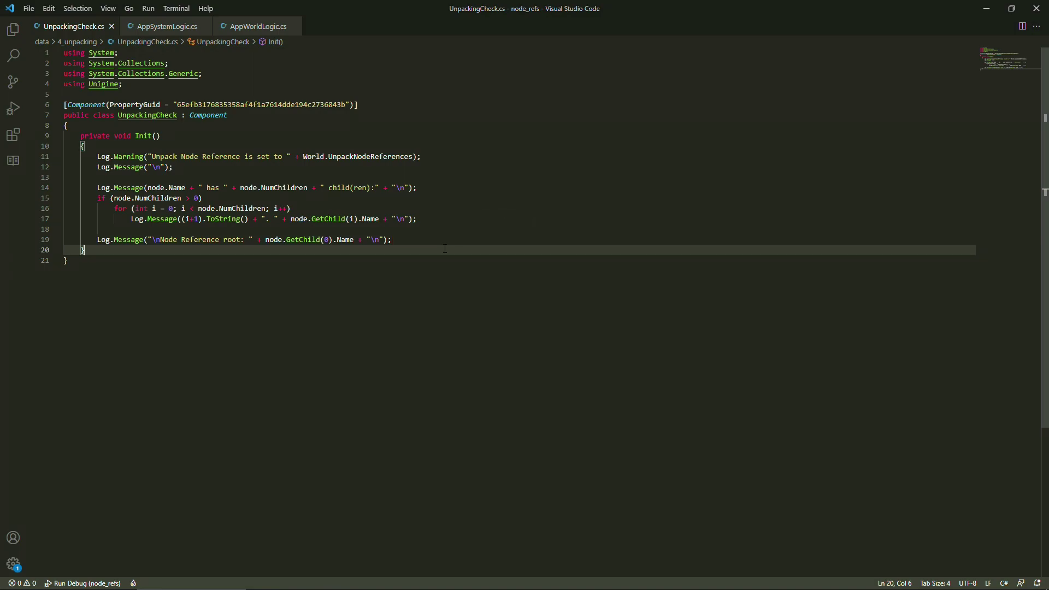
left_click(985, 9)
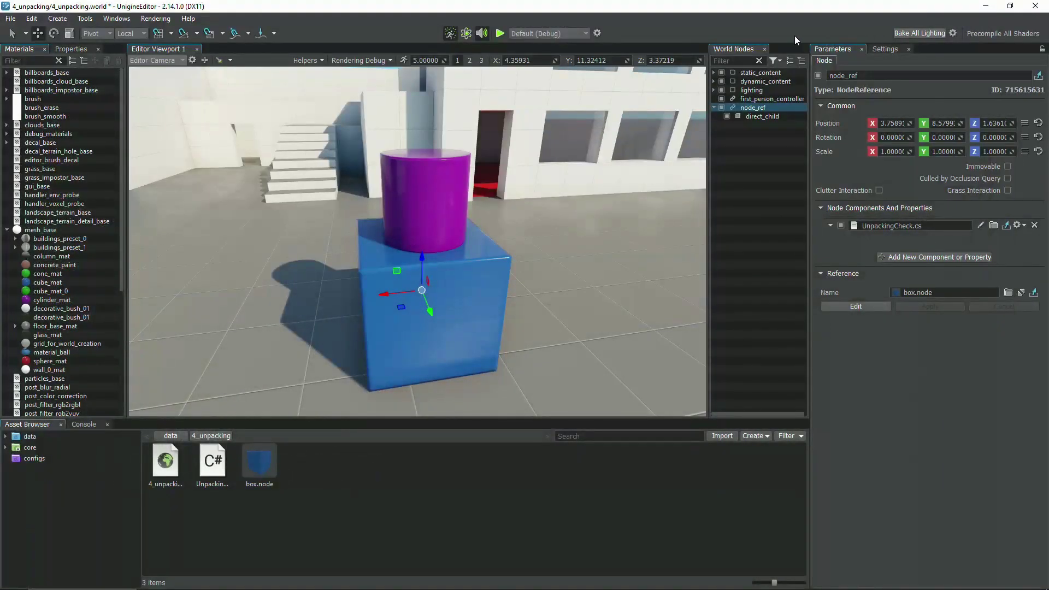
left_click(500, 34)
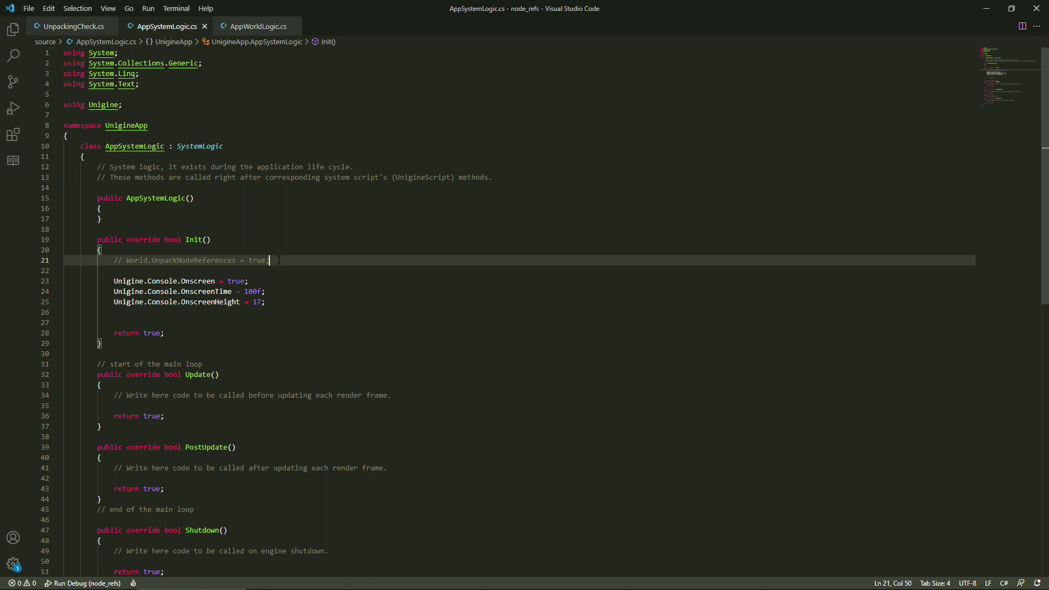
Uncomment the World.UnpackNodeReferences line in AppSystemLogic.cs's Init method and set it to false.
key("ctrl+slash")
double_click(244, 260)
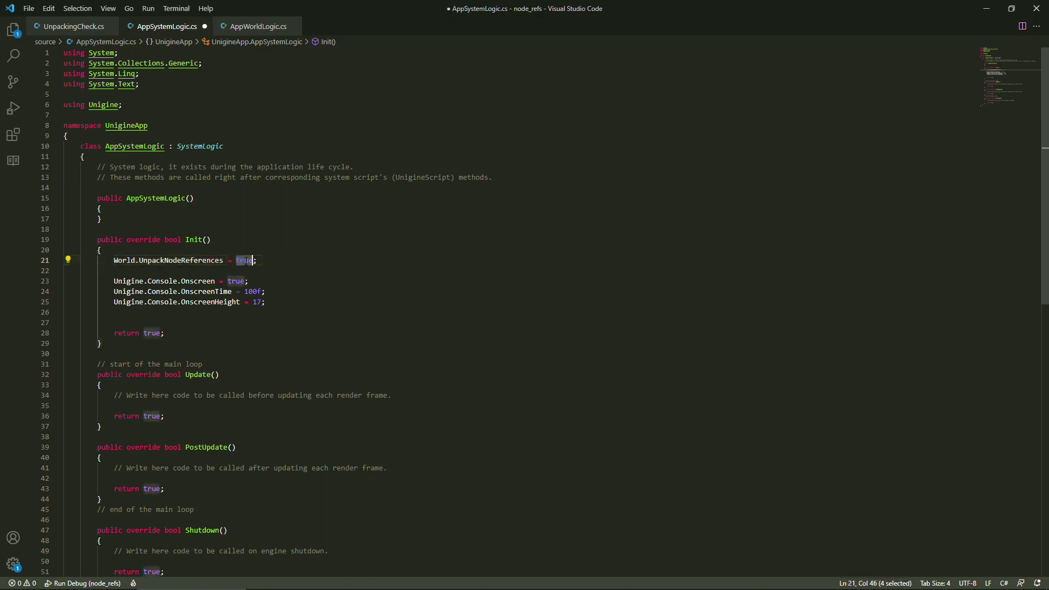
type("fa")
left_click(266, 273)
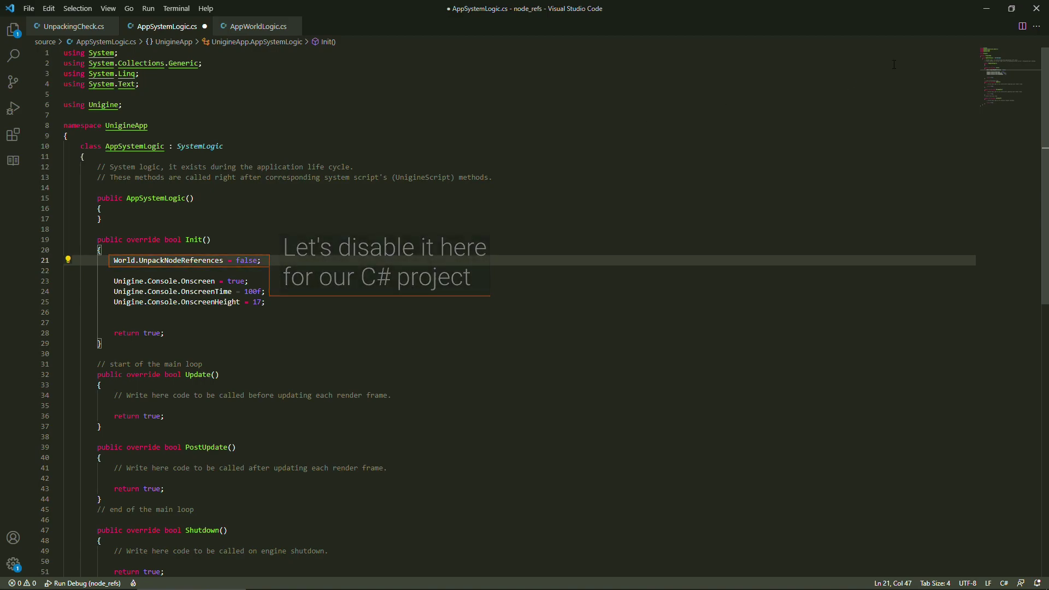
Return to UnigineEditor, run the application to check the logged children and root of node_ref, and close it.
left_click(986, 8)
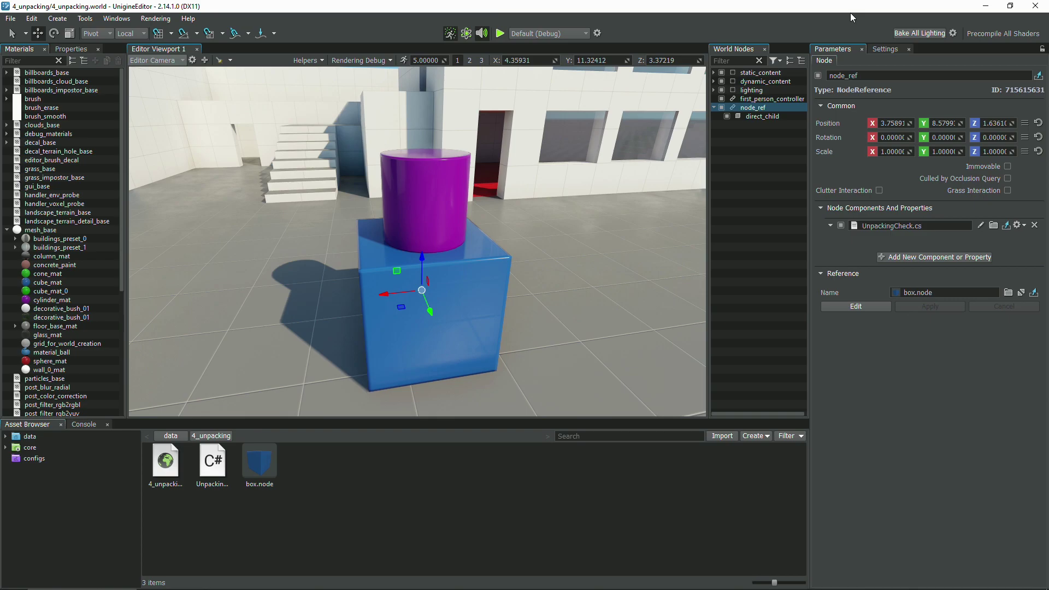
left_click(503, 34)
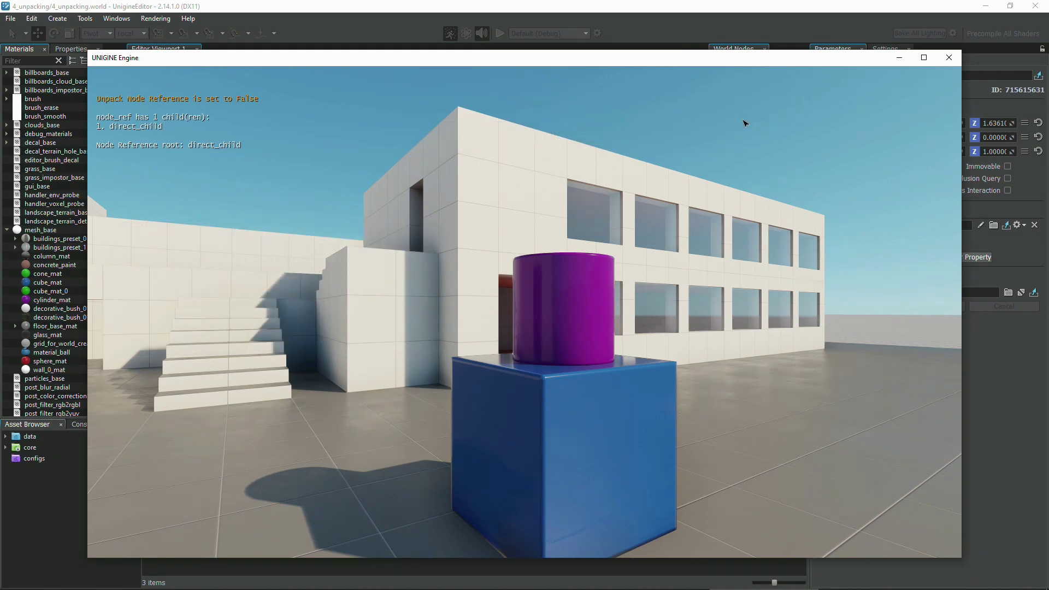
left_click(946, 59)
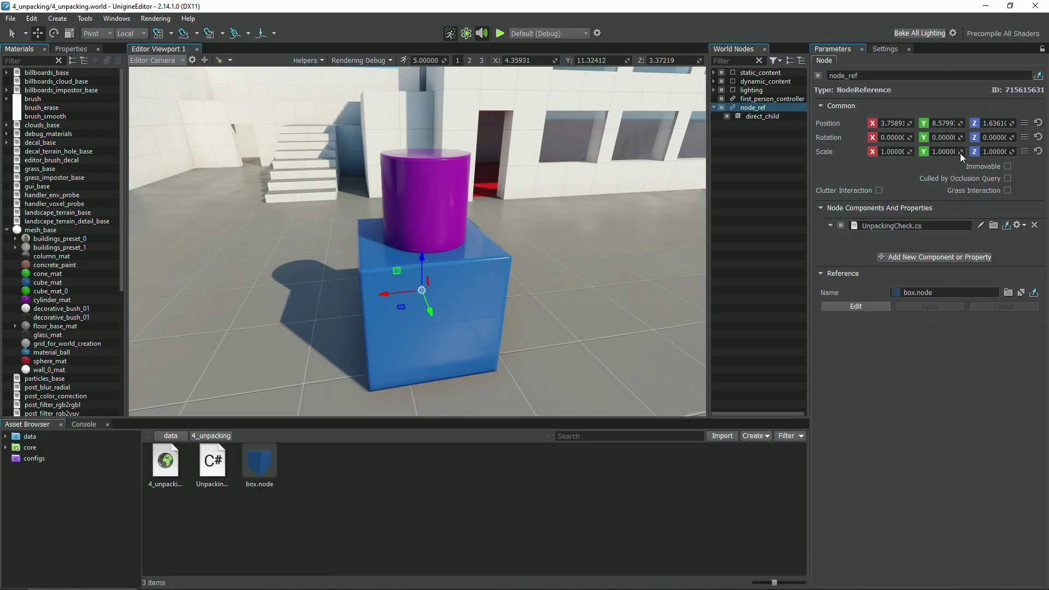
Open UnpackingCheck.cs and add the line "NodeReference nodeRef = node as NodeReference;" above the root log message.
left_click(981, 226)
left_click(297, 229)
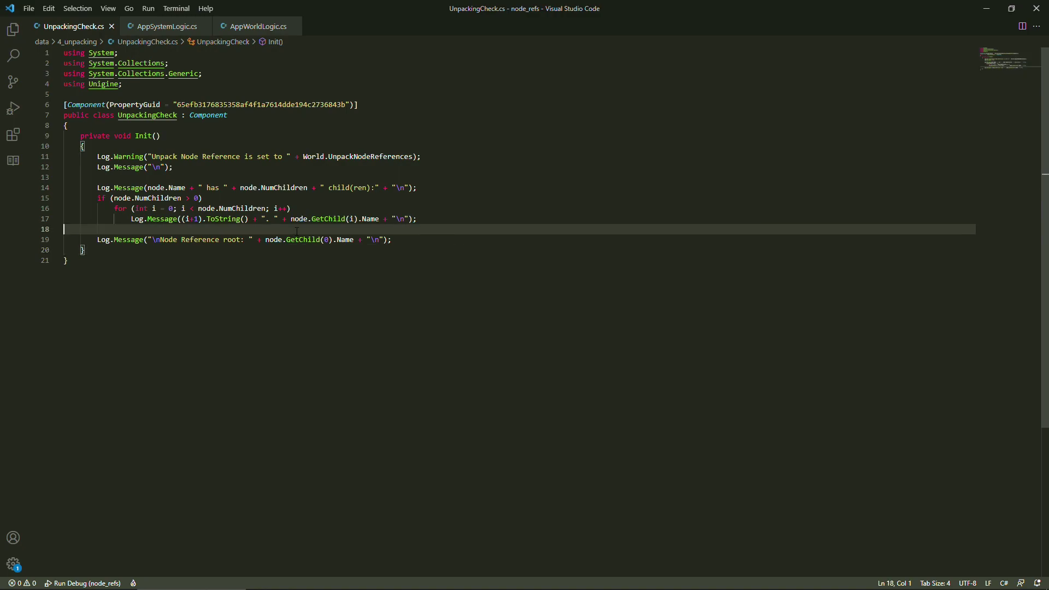
key("Return")
type("NodeReference nodeRef = nodeRe")
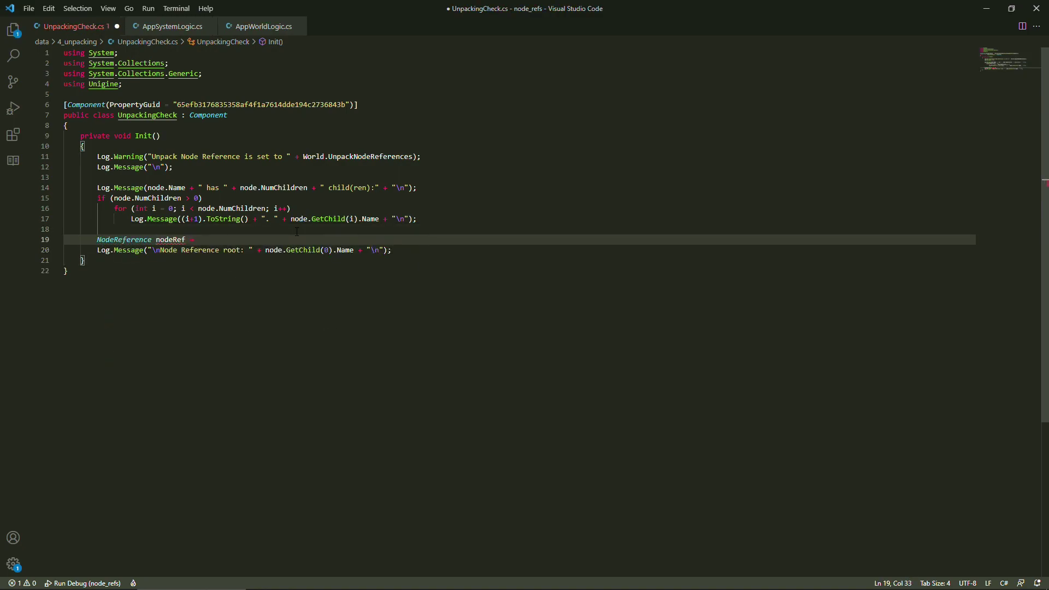
key("BackSpace")
key("BackSpace")
type("as NodeReference;")
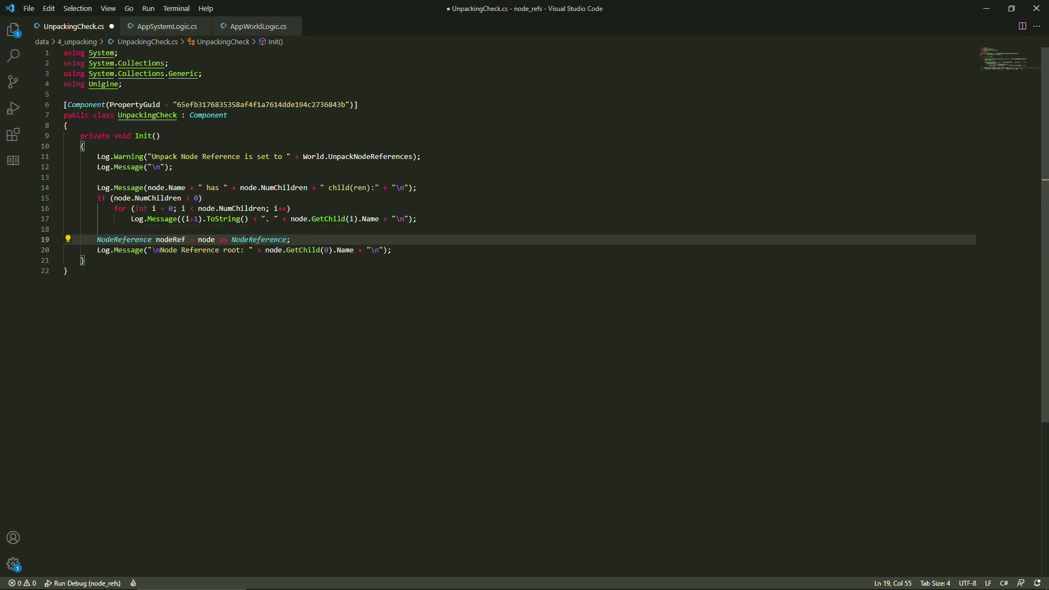
Make the root log message print nodeRef.Reference.Name instead of the first child's name, and test it by running the application.
double_click(282, 250)
type("nodeRef")
left_click_drag(301, 251, 346, 251)
type("Reference")
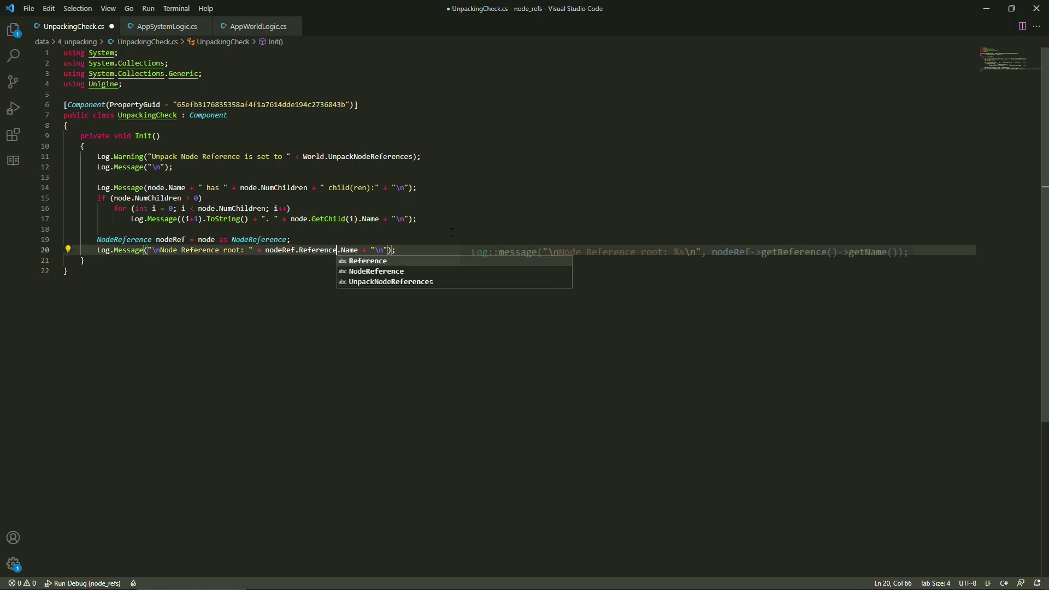
left_click(452, 246)
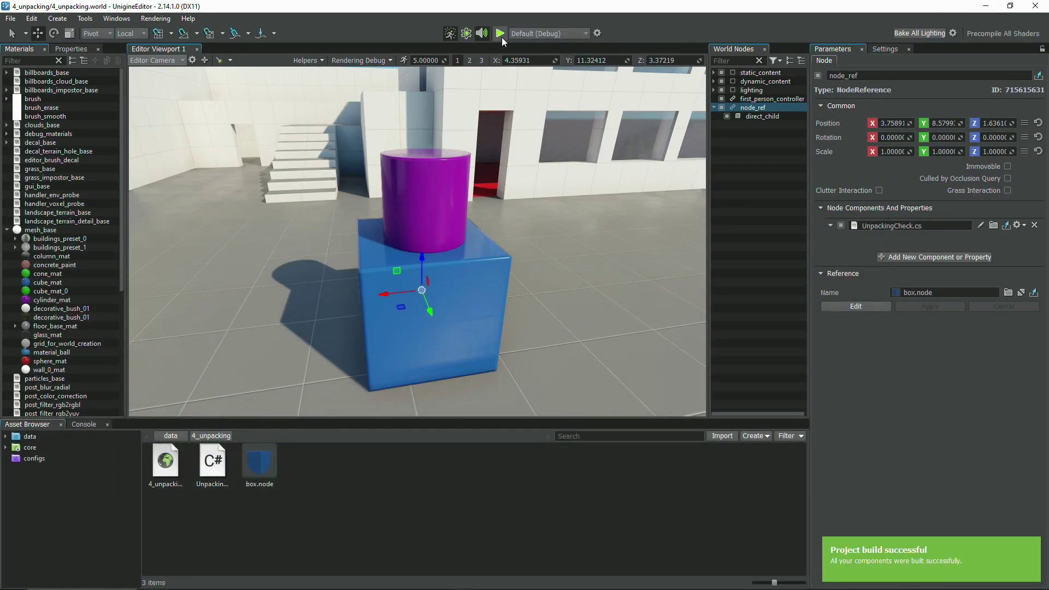
left_click(502, 37)
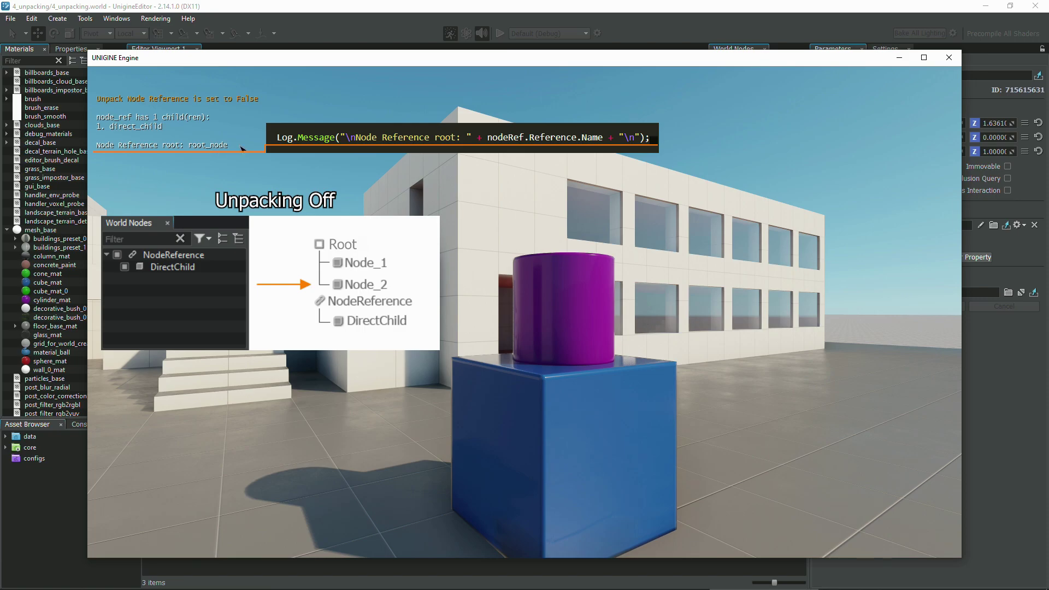
left_click(952, 61)
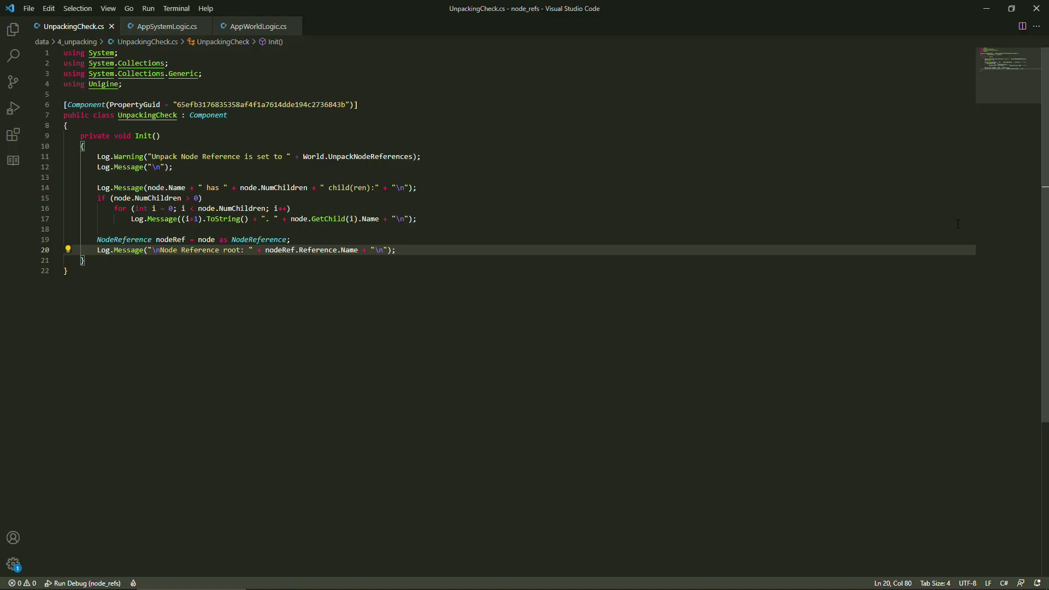
Set World.UnpackNodeReferences to true in AppSystemLogic.cs and run the application again from UnigineEditor.
left_click(167, 27)
double_click(247, 261)
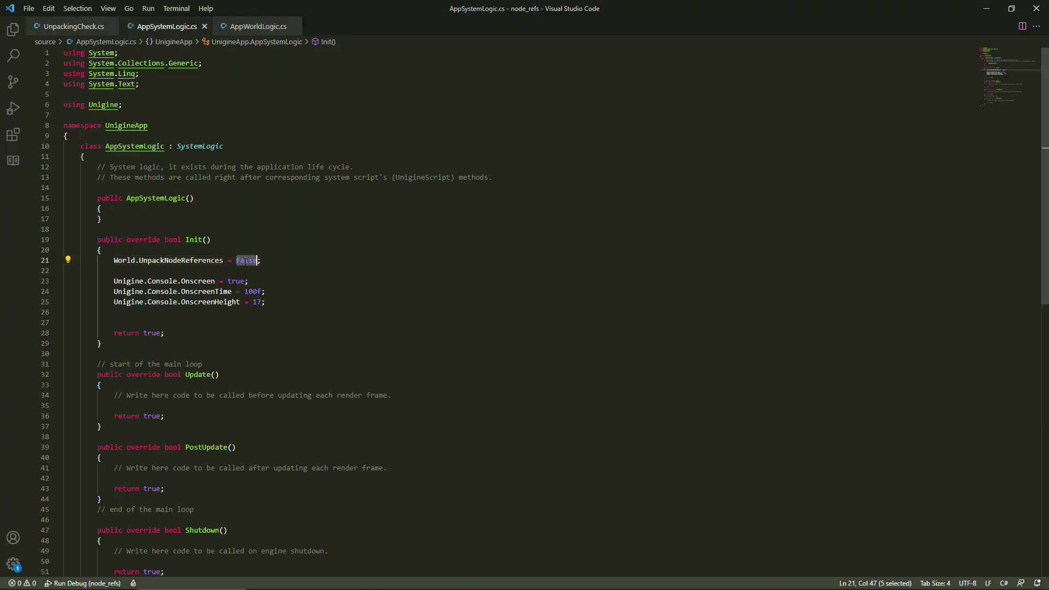
type("true")
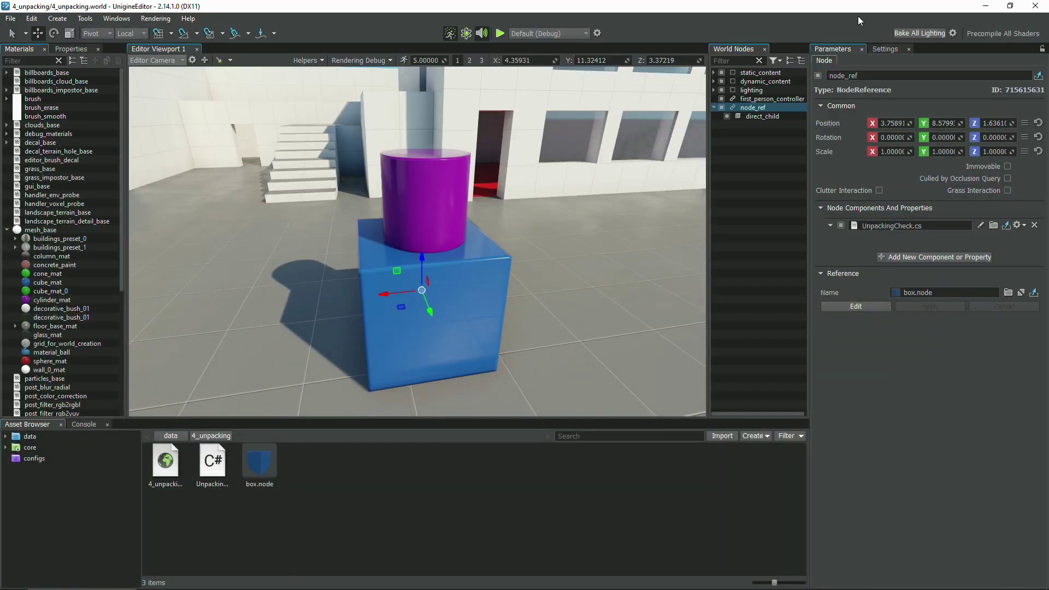
left_click(499, 34)
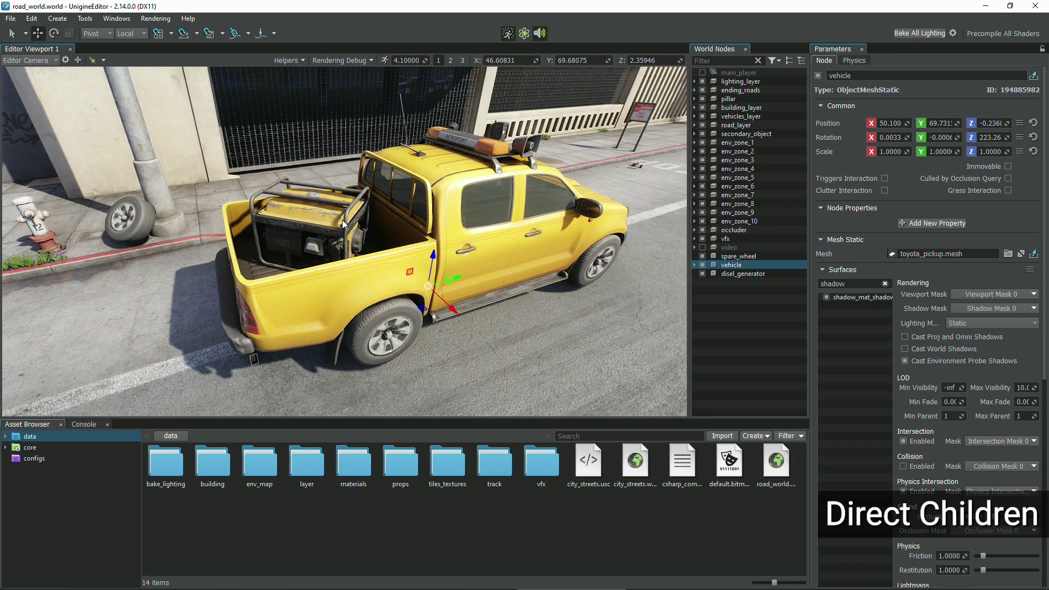
Select the diesel generator in the pickup bed and simulate physics briefly to check how it behaves as the vehicle moves.
left_click(364, 210)
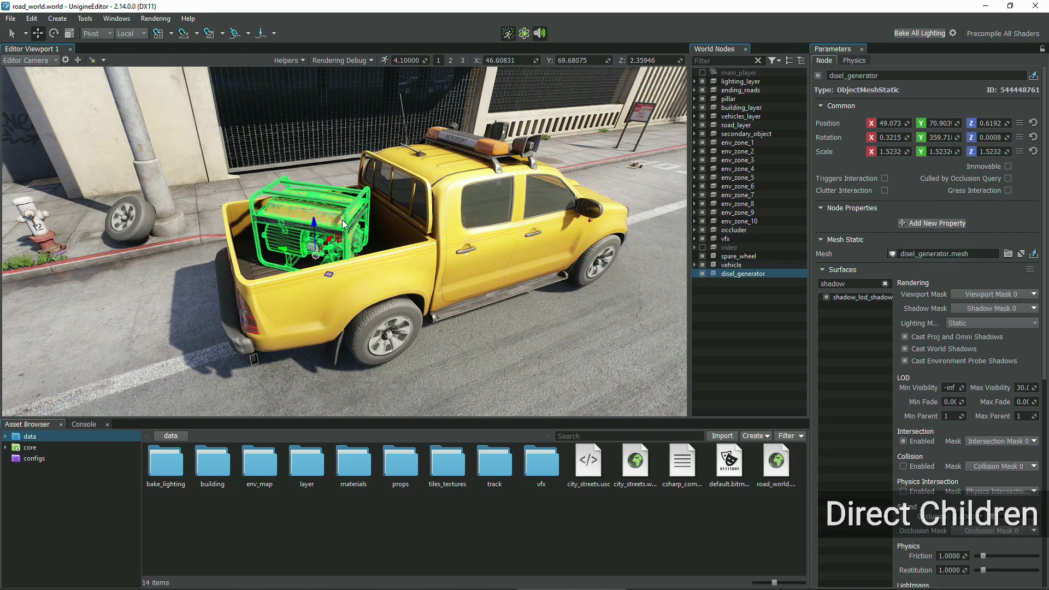
left_click(525, 38)
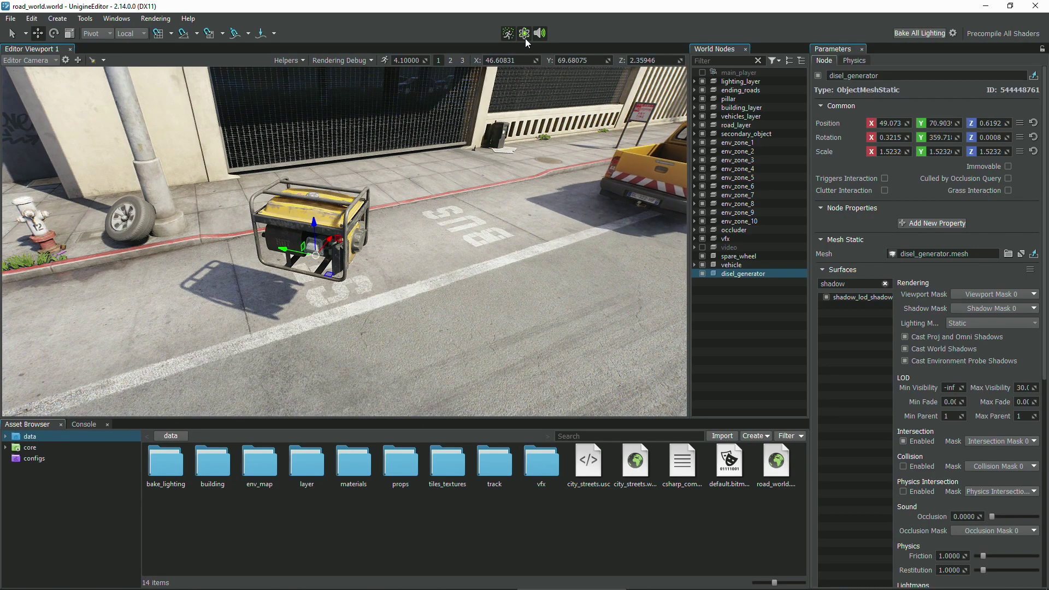
left_click(526, 38)
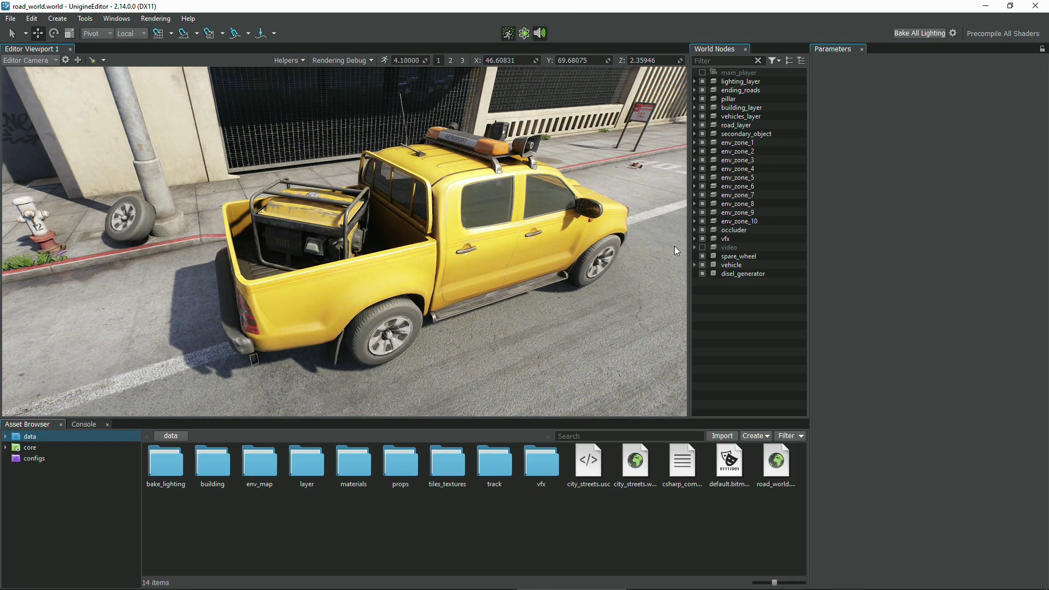
Make disel_generator a child of the vehicle node and test the attachment with a brief physics simulation.
left_click(727, 275)
left_click_drag(727, 277, 731, 267)
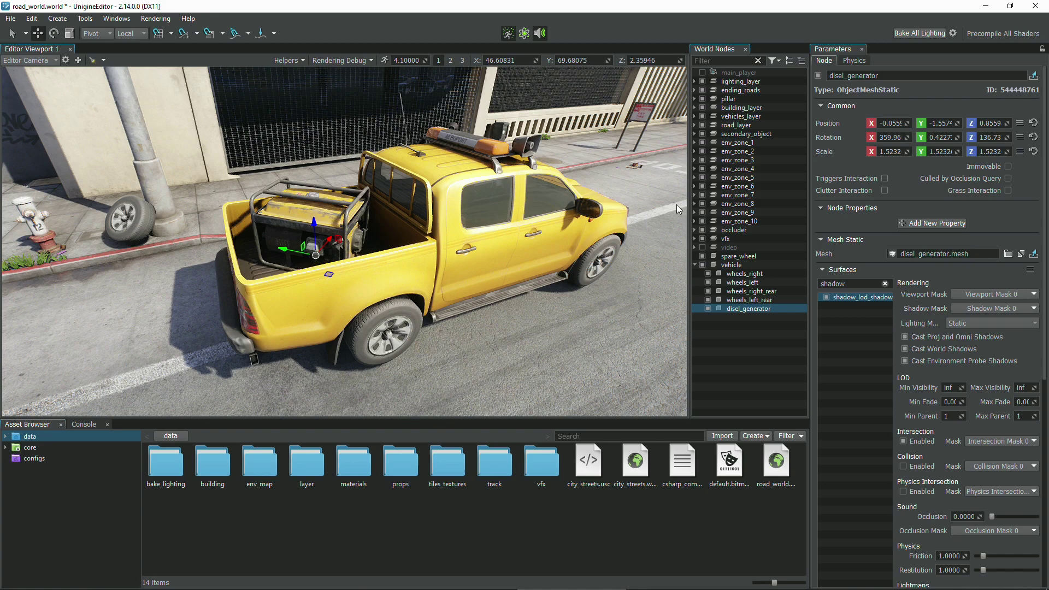
left_click(524, 33)
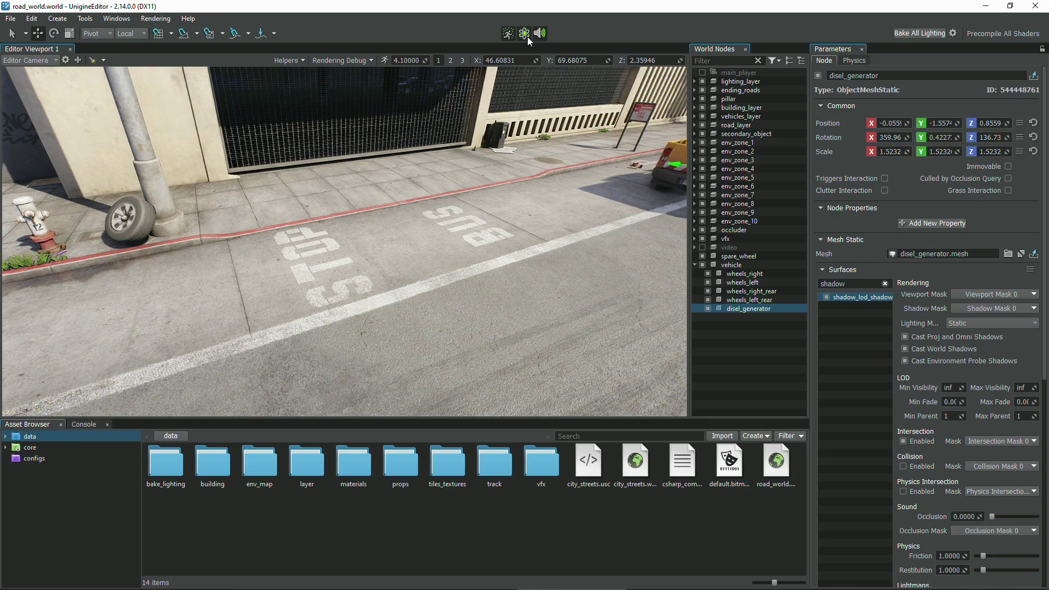
left_click(526, 34)
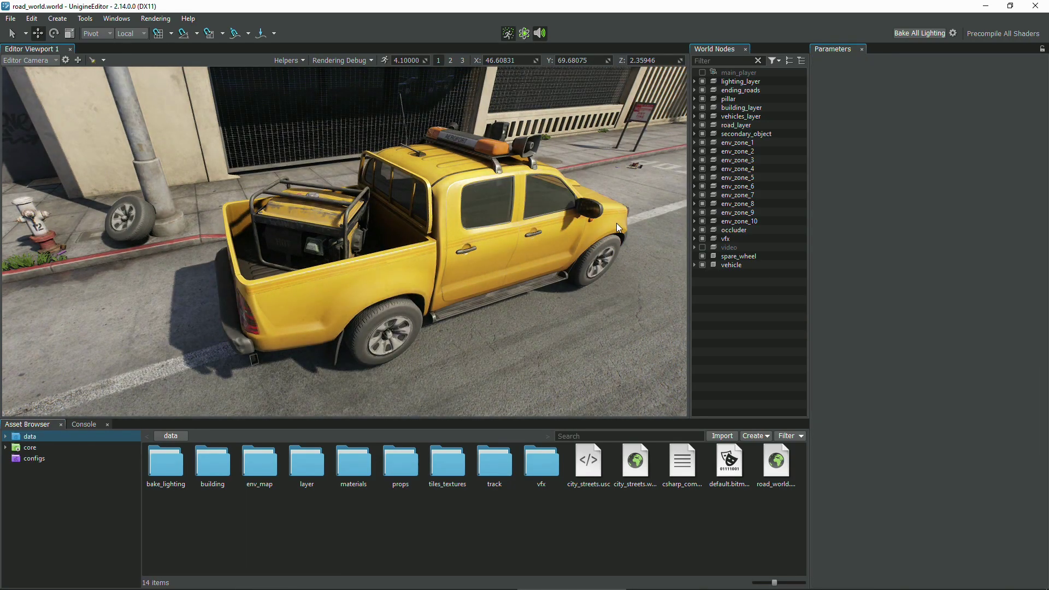
Create a node reference from the yellow pickup's vehicle node.
left_click(588, 213)
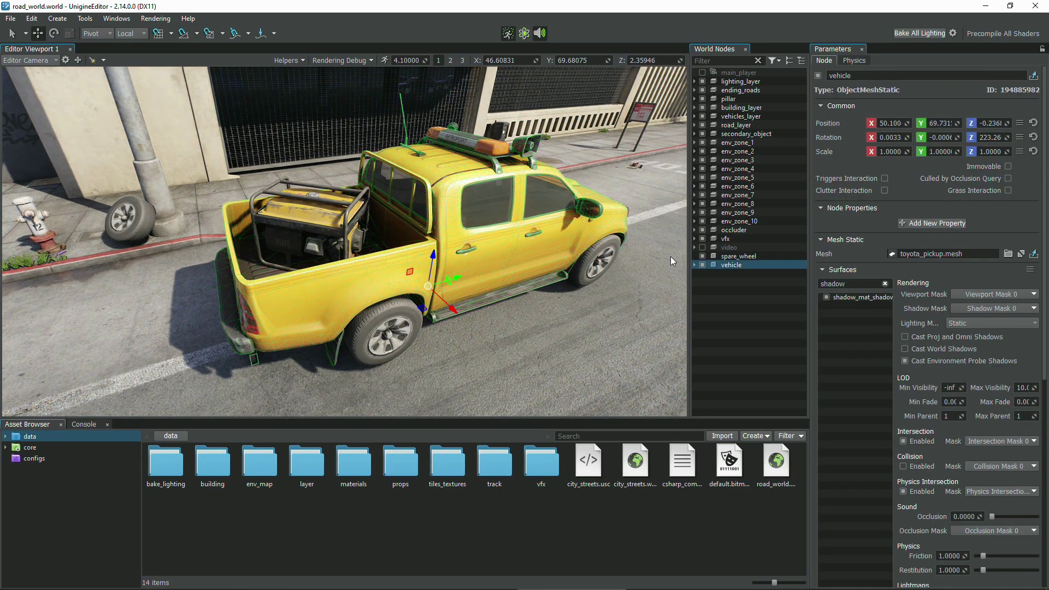
right_click(722, 266)
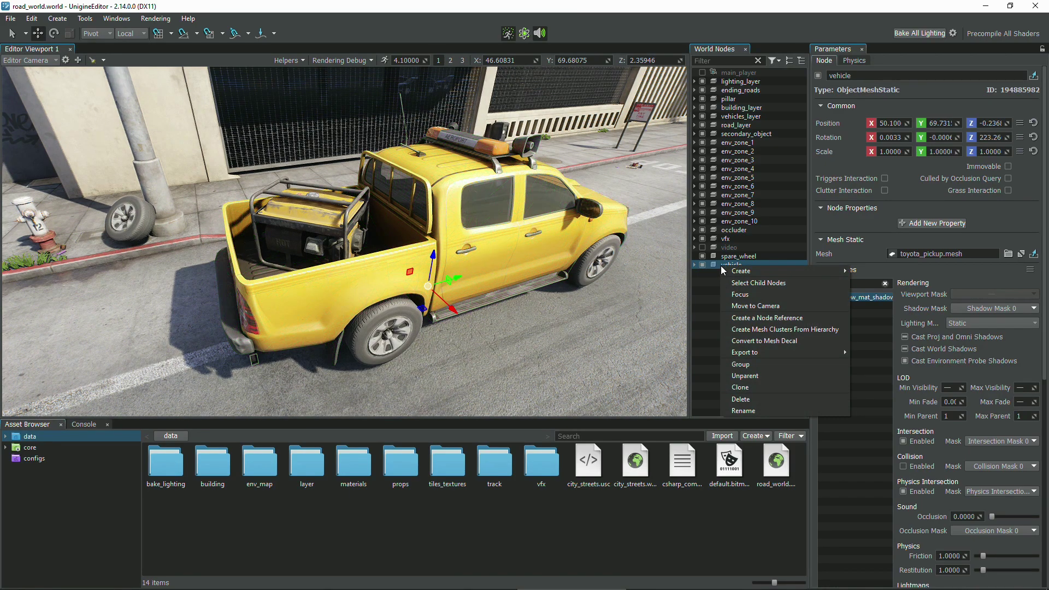
left_click(767, 317)
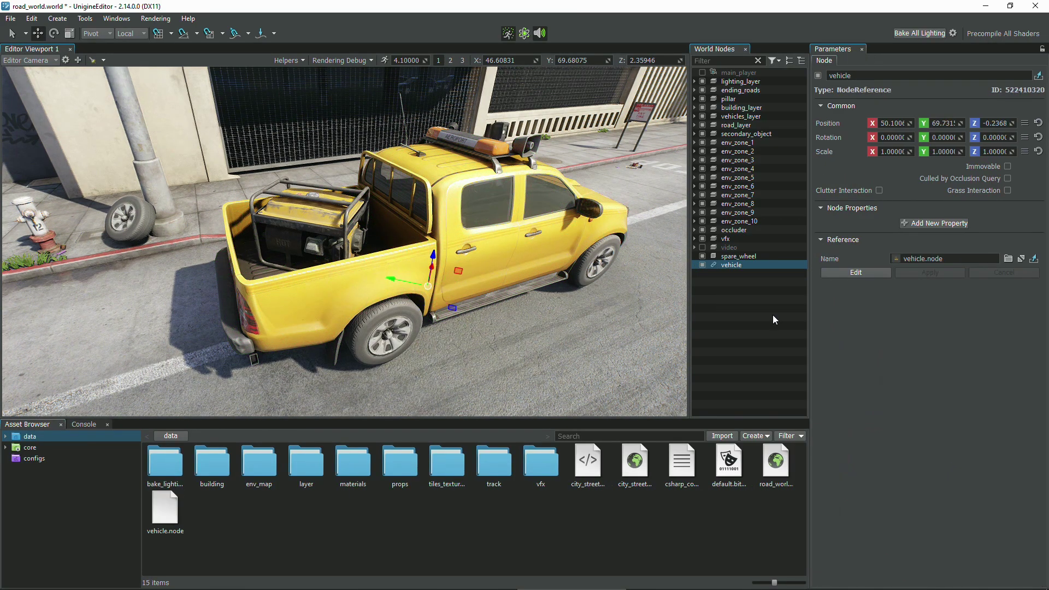
Move the spare wheel from the sidewalk into the pickup bed, beside the diesel generator.
left_click(153, 223)
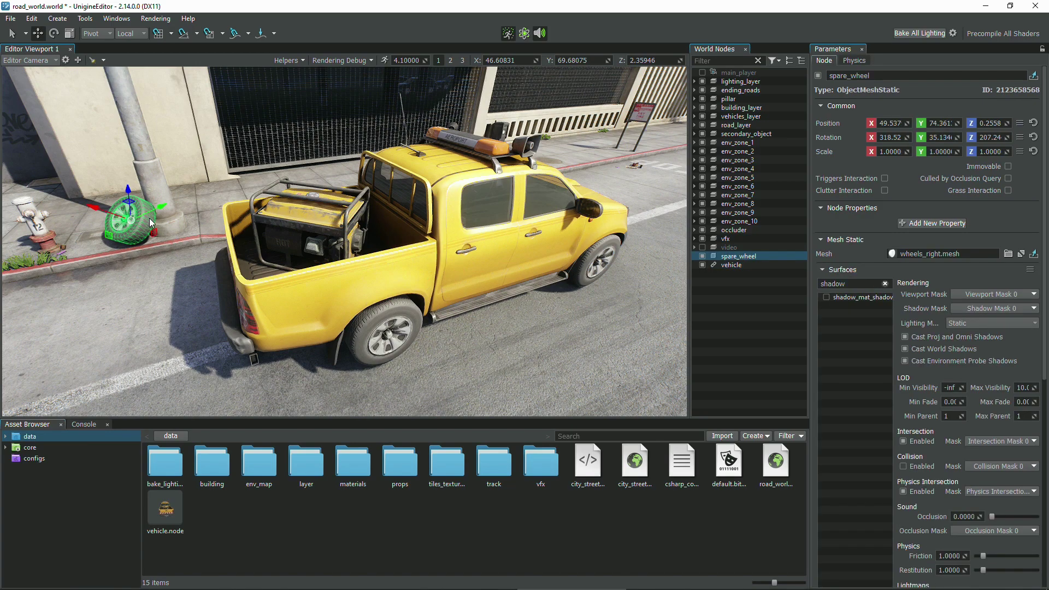
left_click_drag(156, 233, 275, 223)
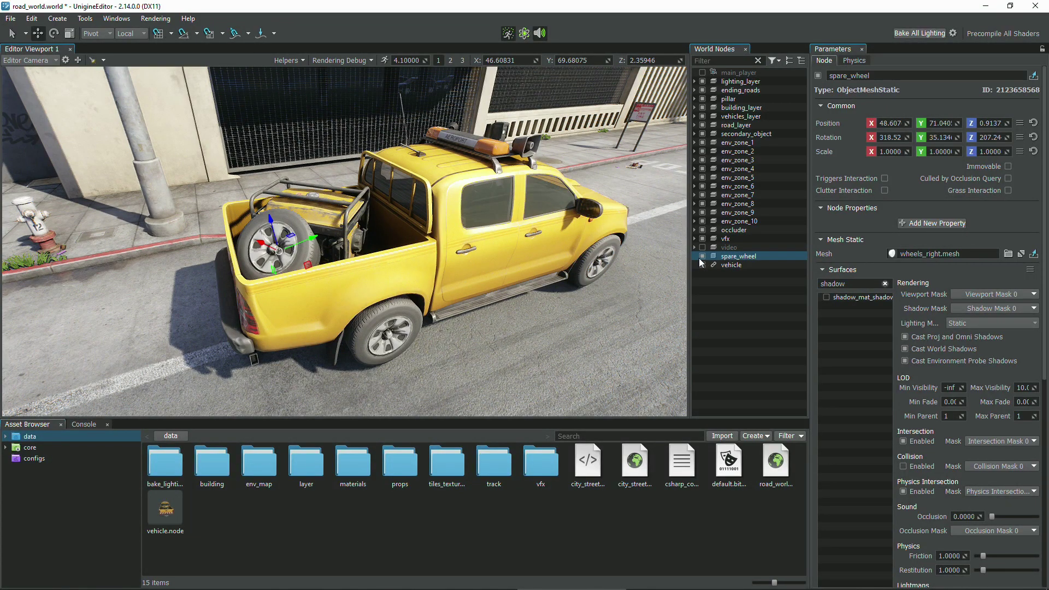
Make spare_wheel a direct child of the vehicle node reference and test the attachment with a brief physics simulation.
left_click_drag(700, 260, 730, 265)
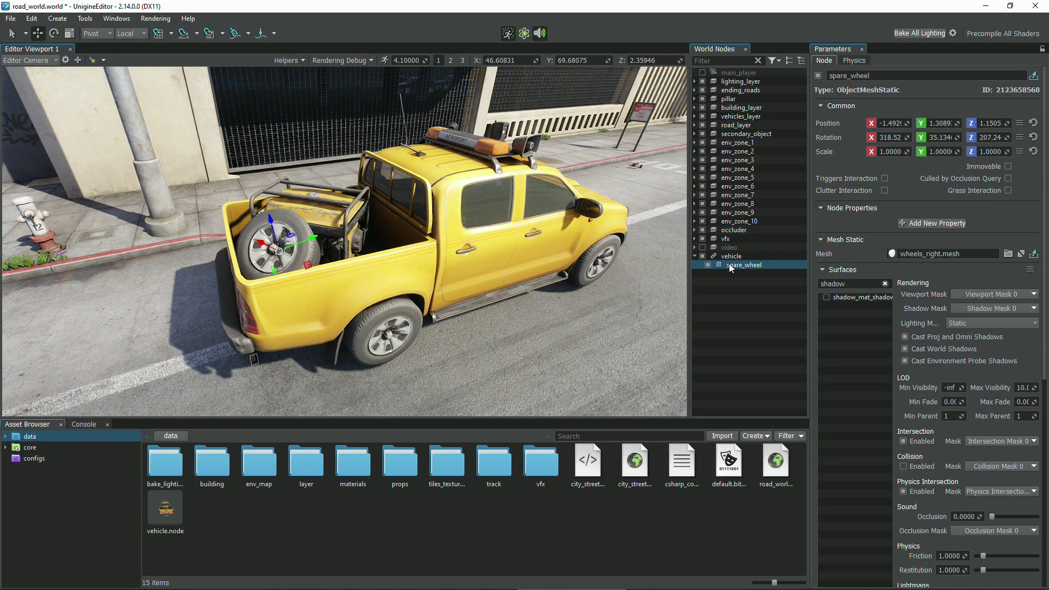
left_click(524, 33)
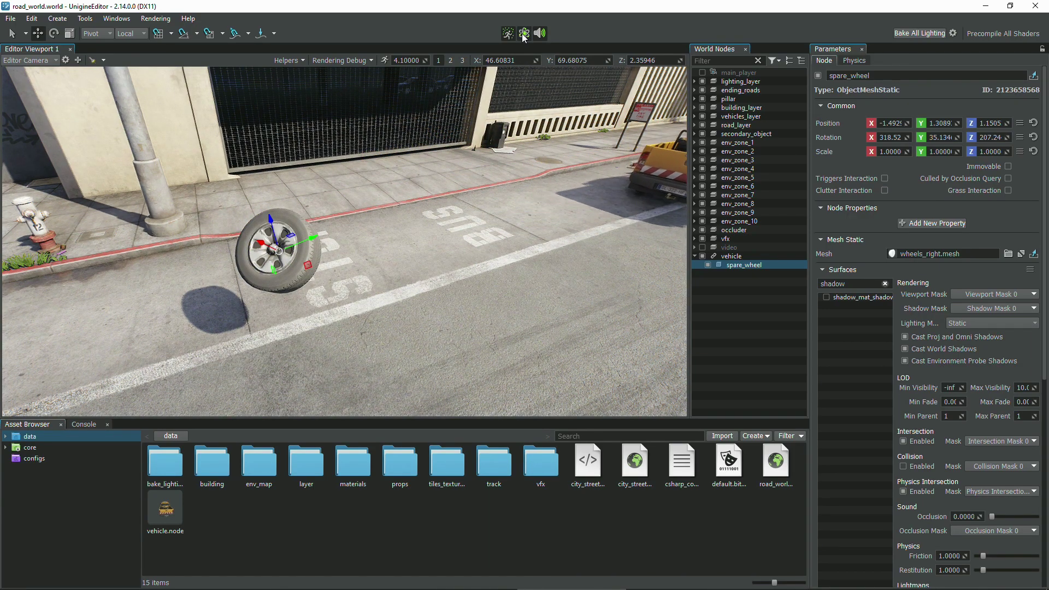
left_click(524, 33)
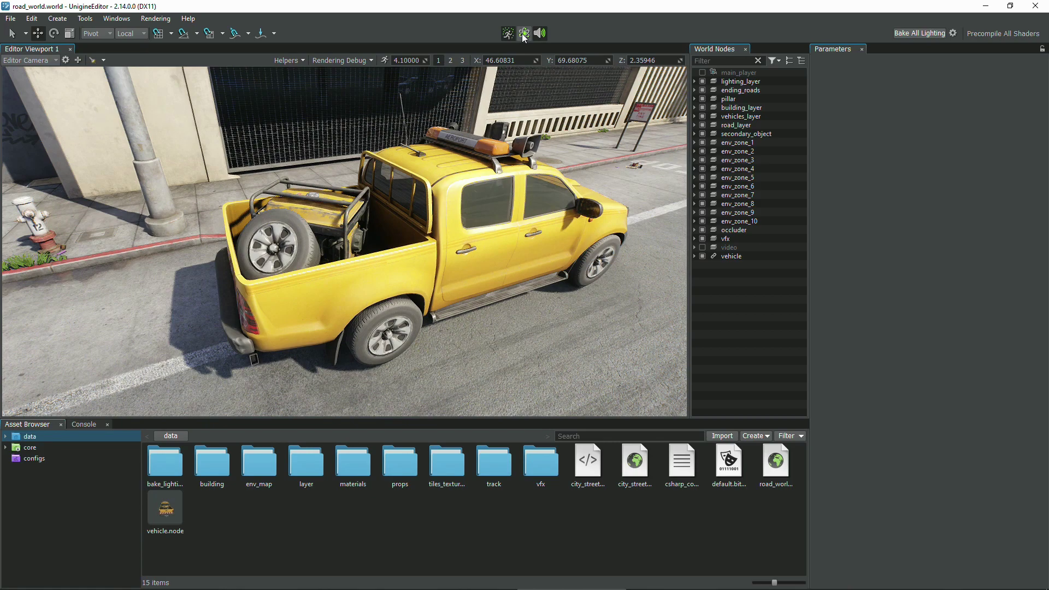
Edit the vehicle node reference to put spare_wheel under its internal vehicle node, apply the change, and test it with a brief physics simulation.
left_click(730, 257)
left_click(695, 256)
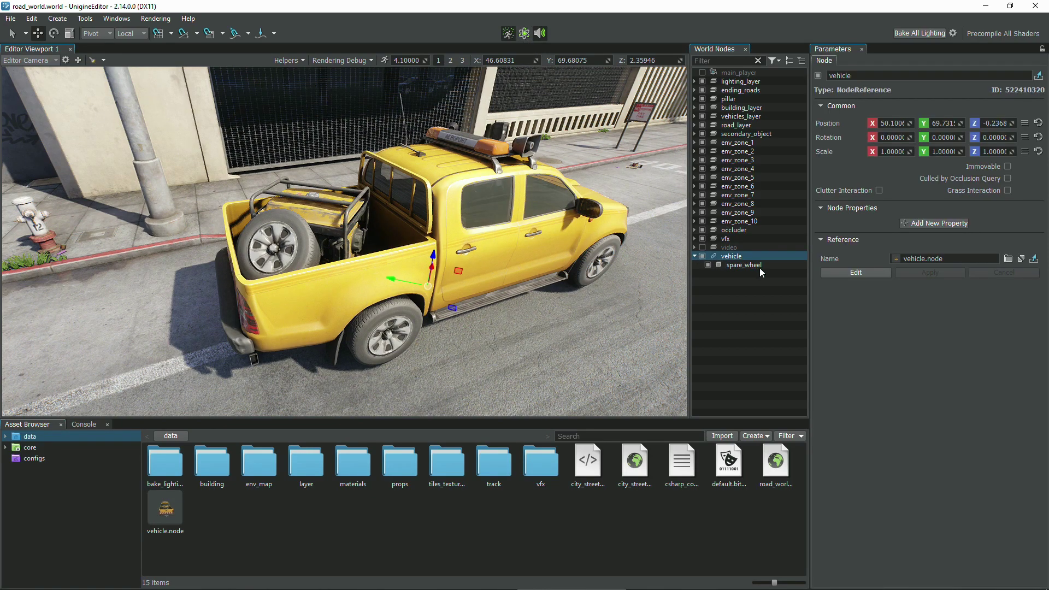
left_click(828, 273)
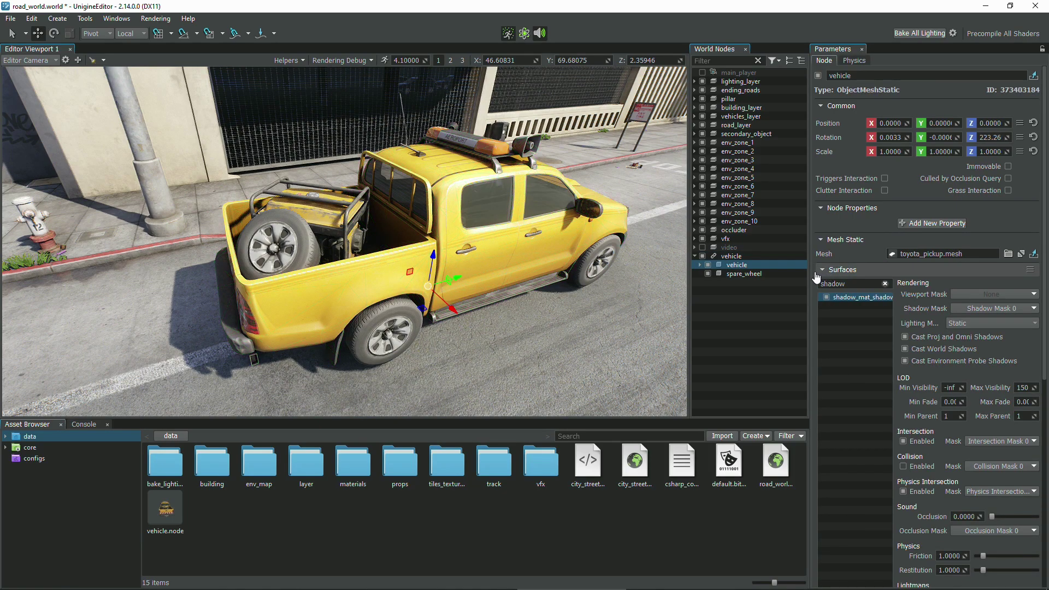
left_click_drag(740, 275, 743, 270)
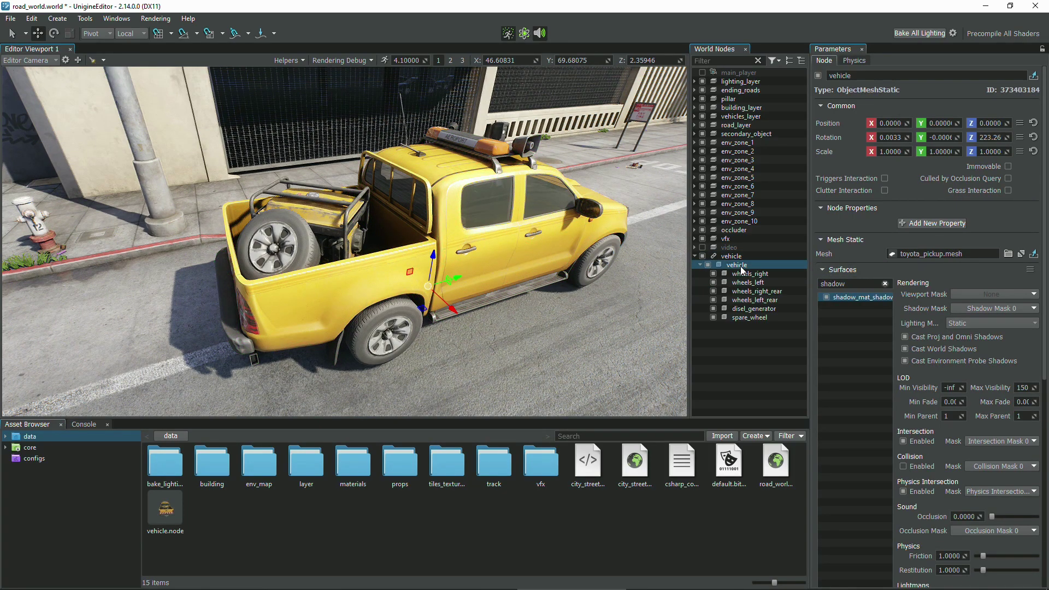
left_click(747, 317)
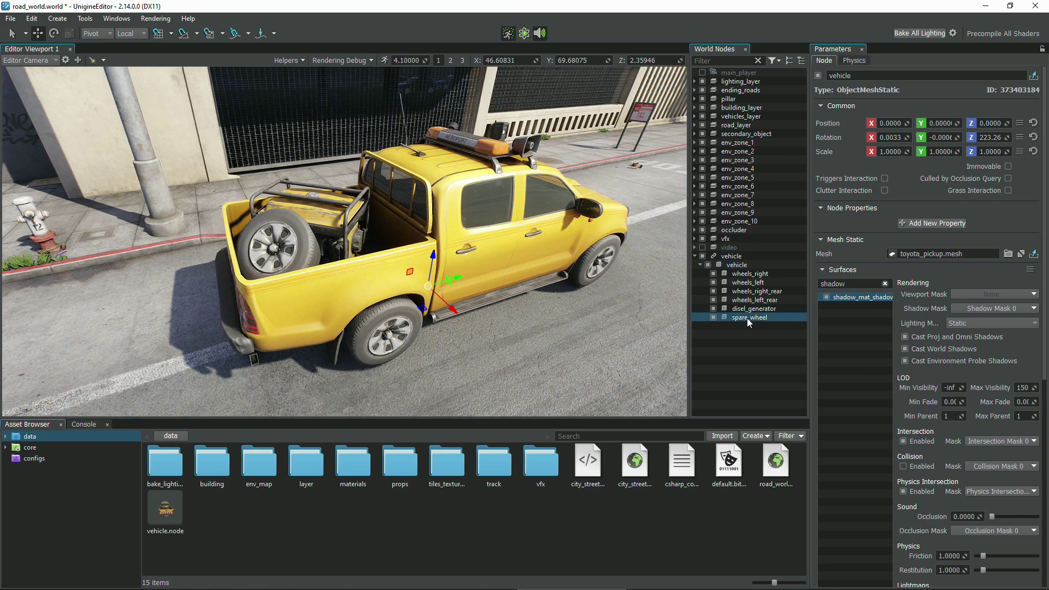
left_click(752, 258)
left_click(914, 275)
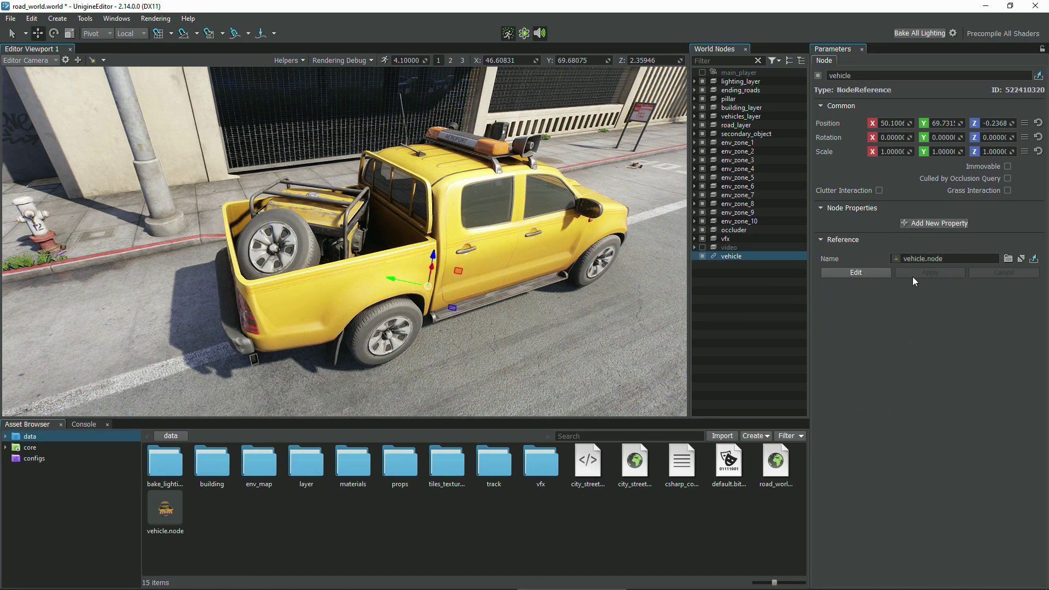
left_click(523, 34)
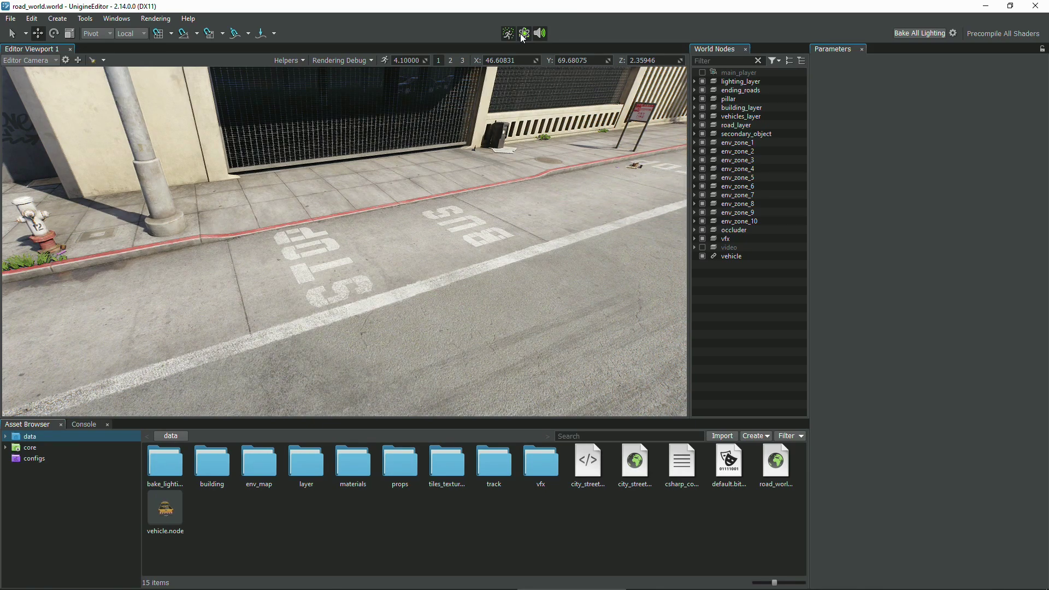
left_click(524, 33)
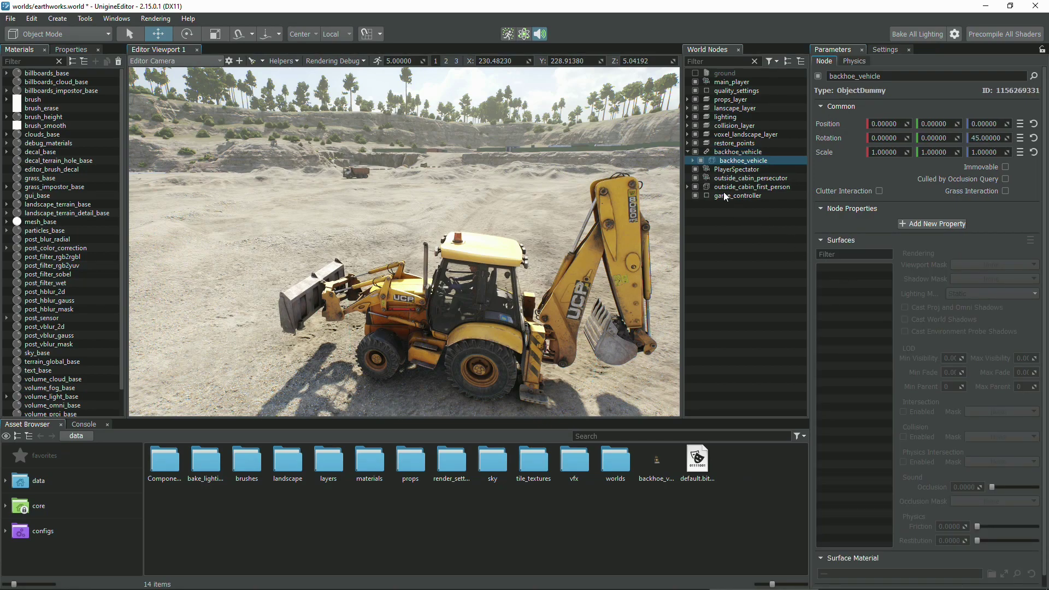
Examine the internal hierarchy of the backhoe_vehicle node reference, including the backhoe_loader and logic nodes.
left_click(693, 160)
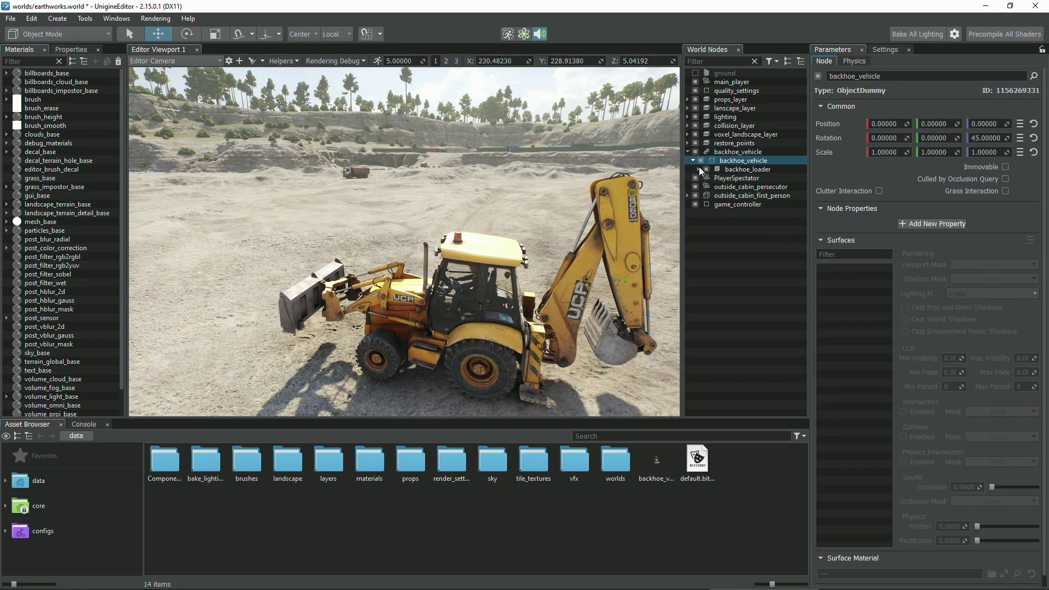
left_click(699, 168)
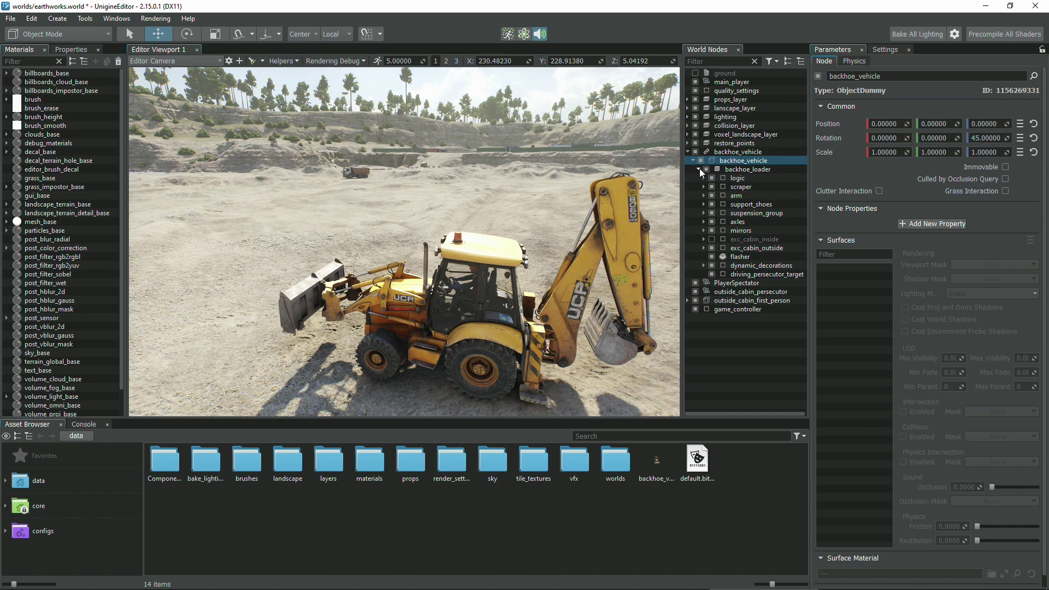
left_click(703, 178)
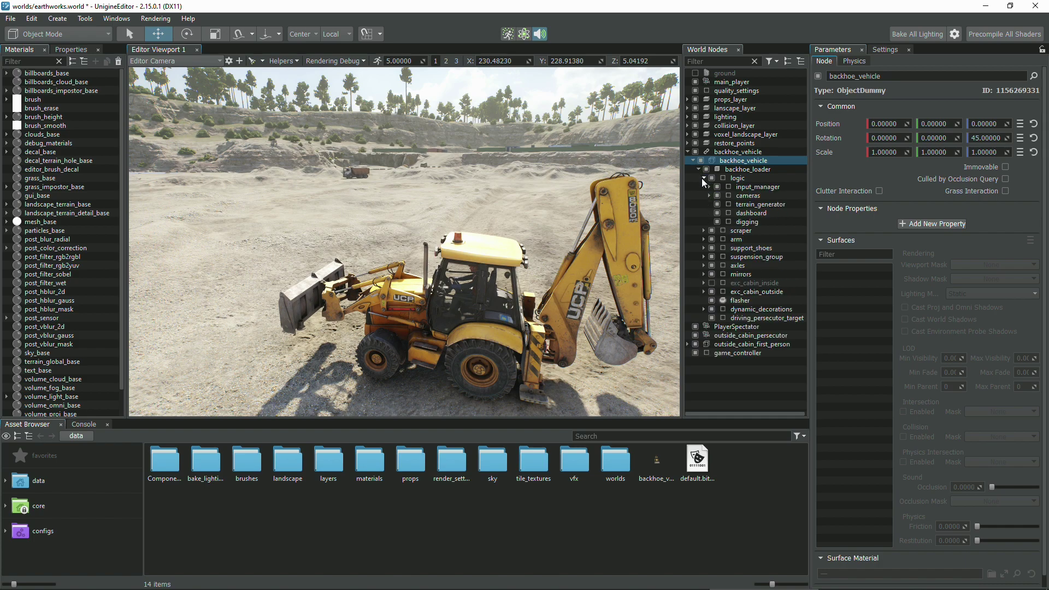